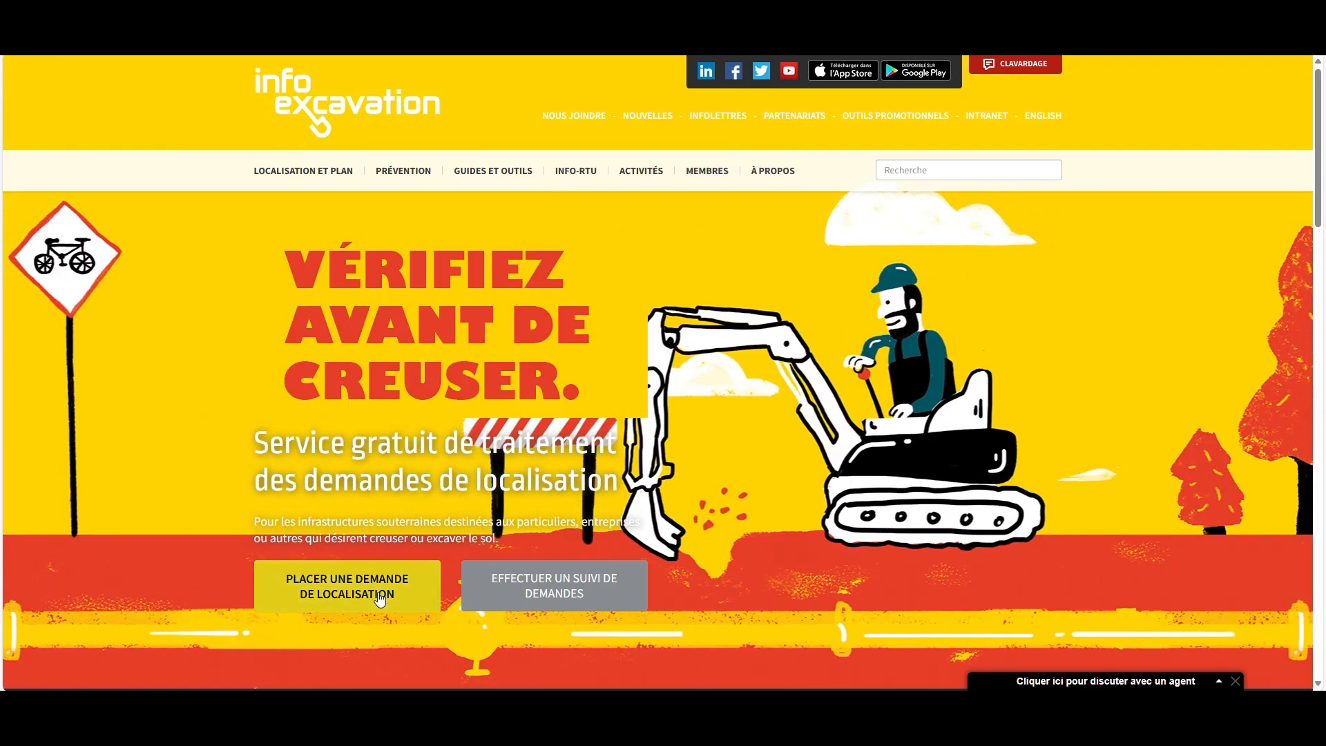
Start a locate request from the Info-Excavation site and reach the Connexion sign-in page
left_click(380, 598)
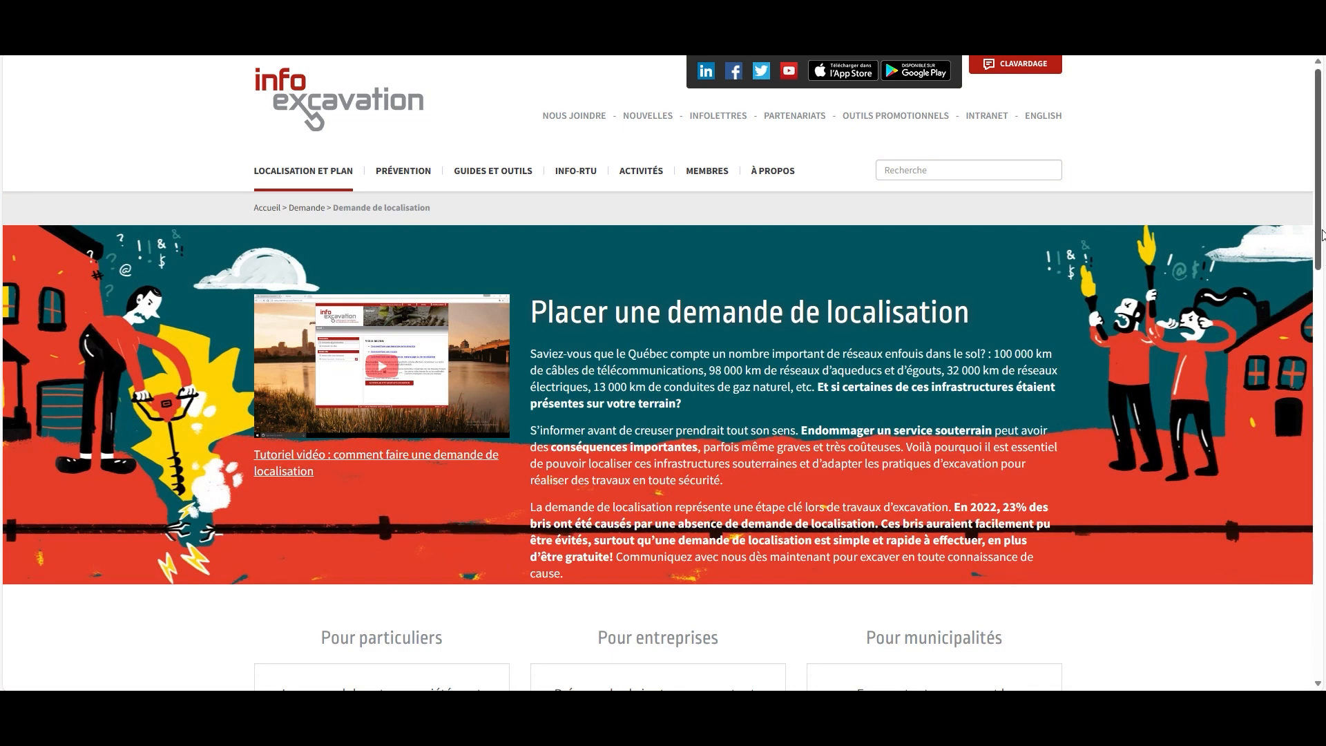
left_click_drag(1323, 225, 1321, 335)
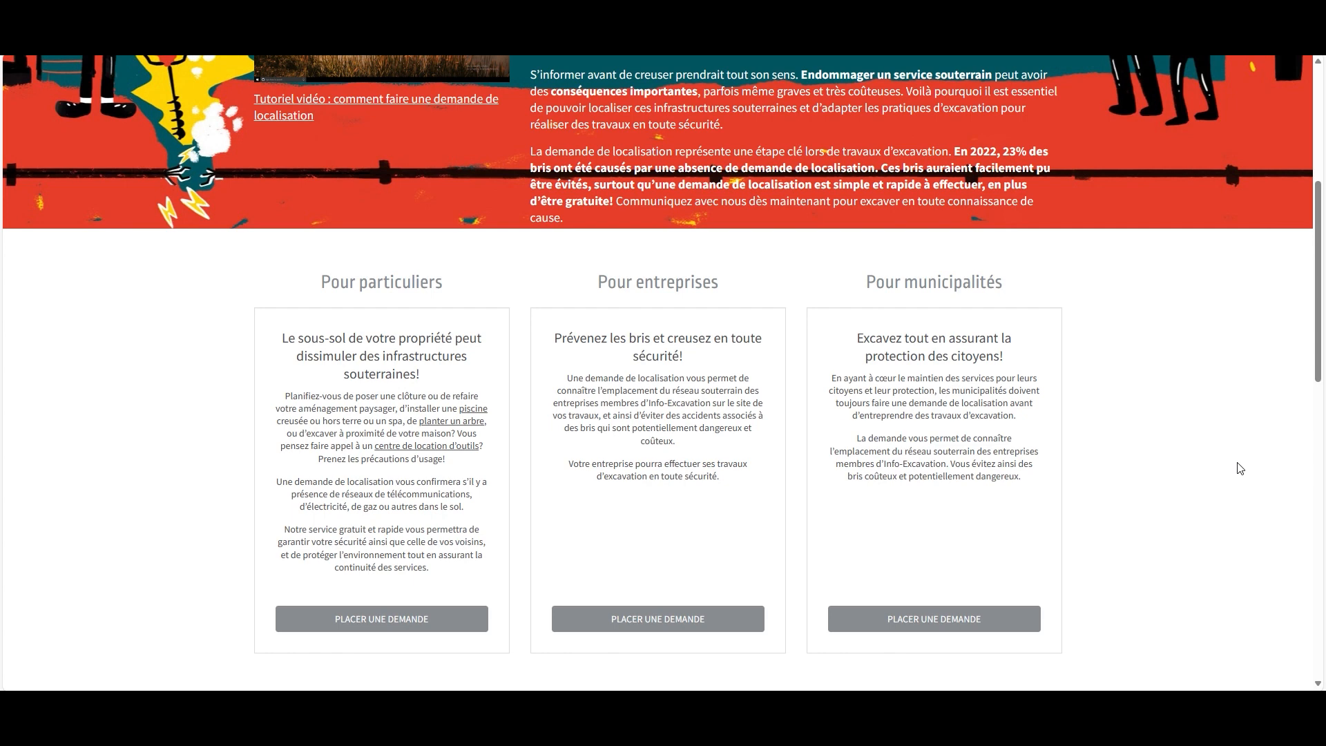
left_click(702, 633)
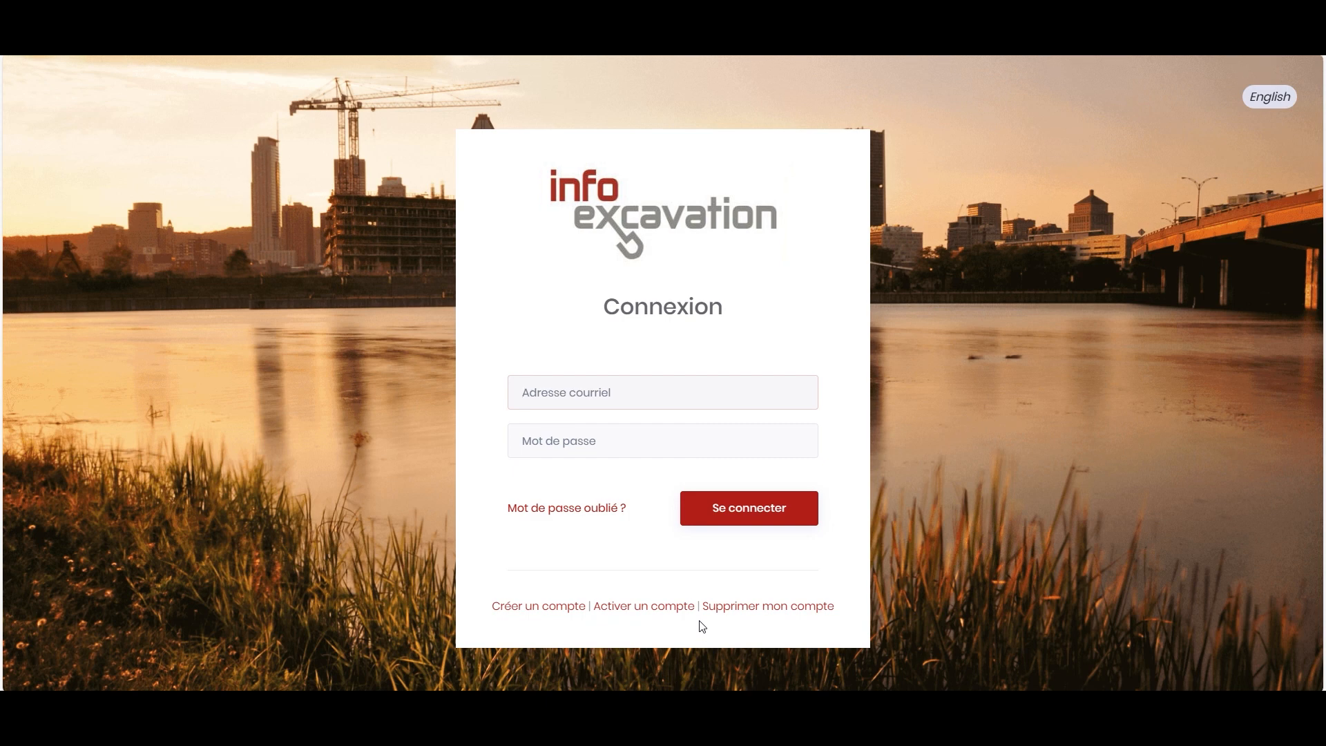
Sign in with the saved account e-mail and password, then open the Portail web application
left_click(651, 387)
left_click(651, 446)
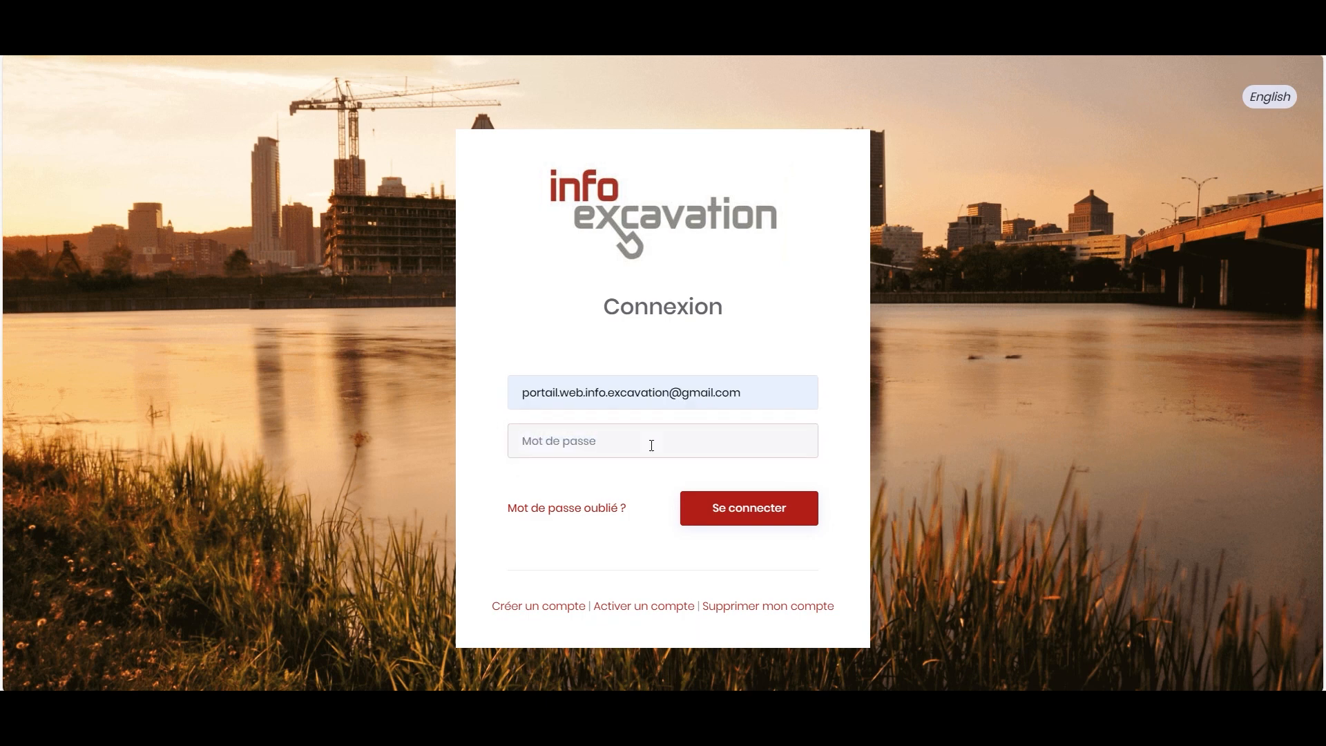
left_click(651, 445)
type("***********")
key("Return")
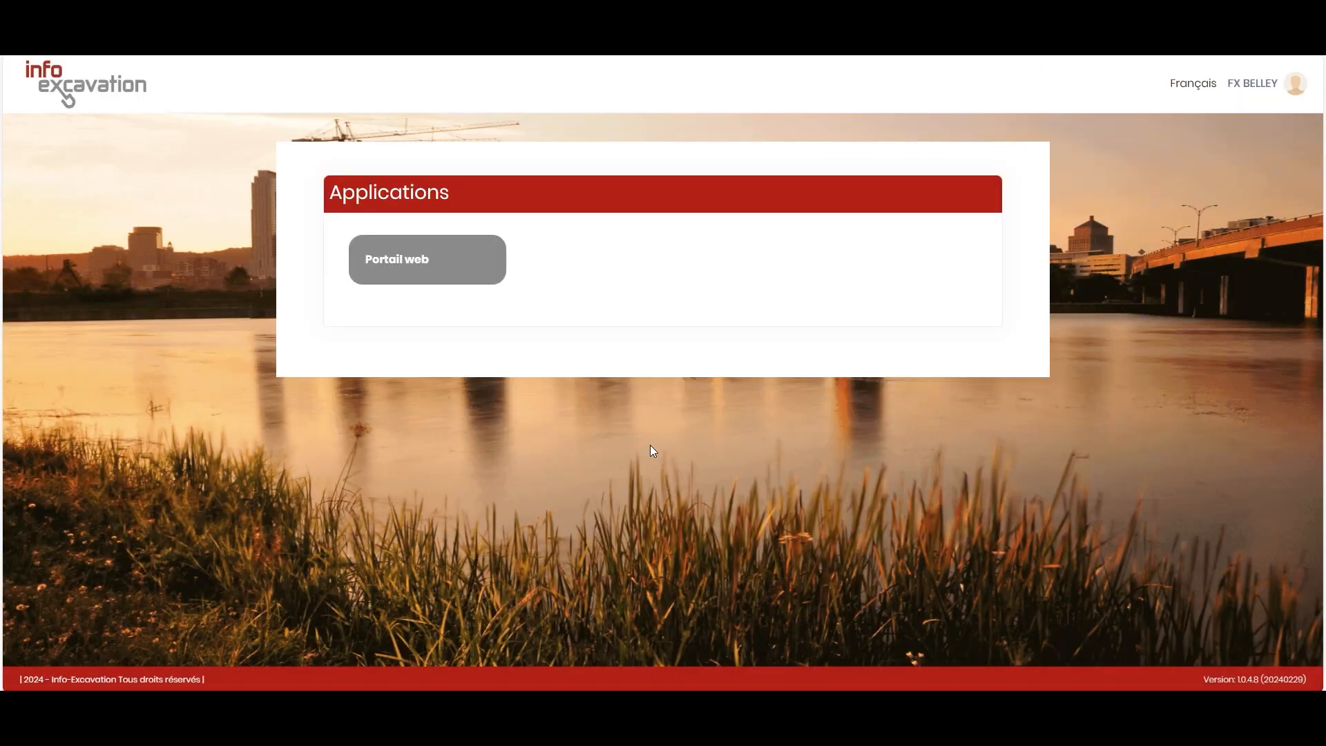
left_click(394, 259)
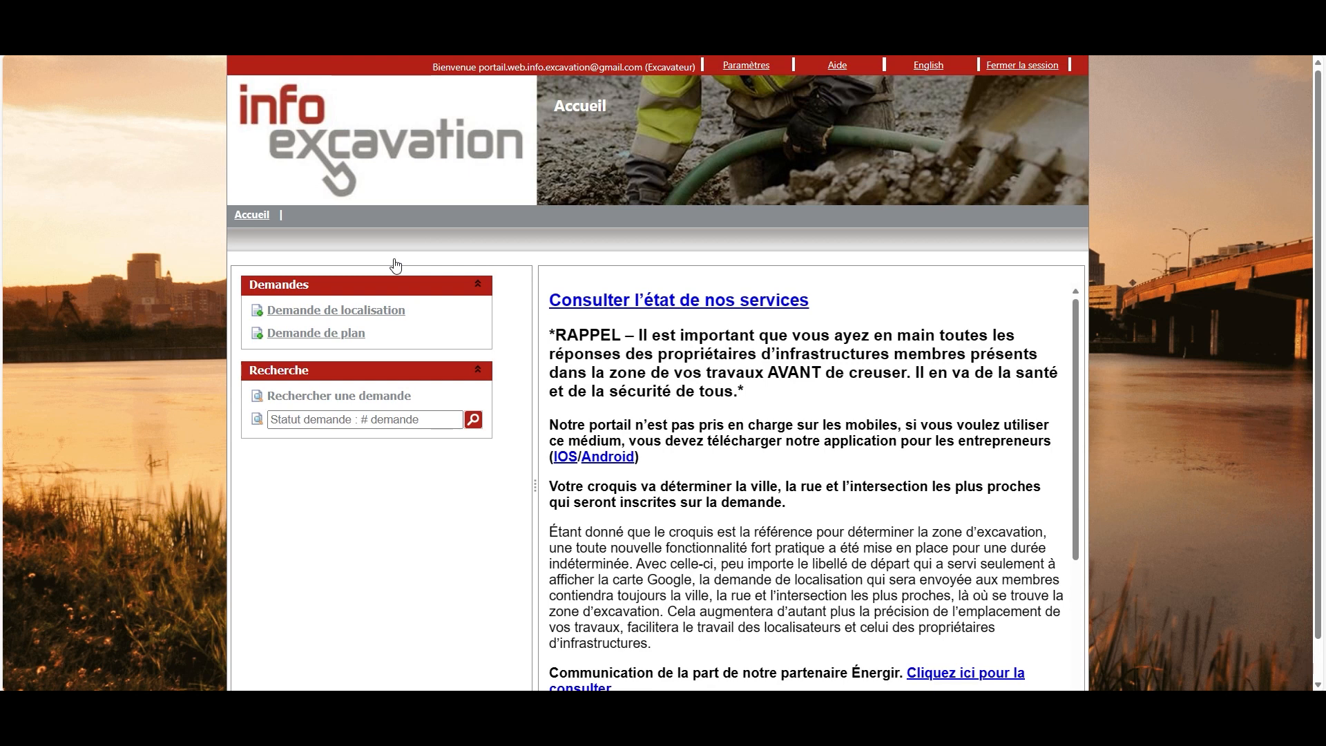
scroll(399, 272, "down", 1)
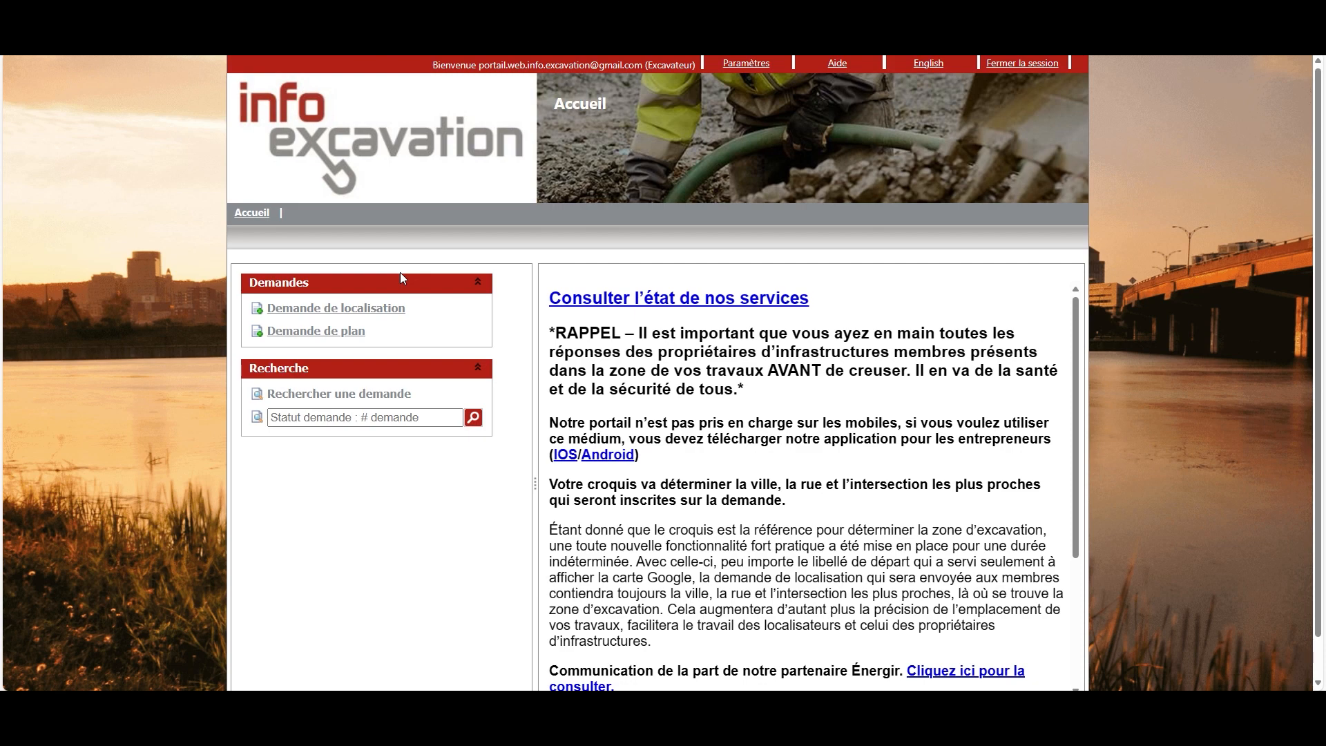
Open a new 'Demande de localisation' form and review the Création d'une demande sections
left_click(399, 309)
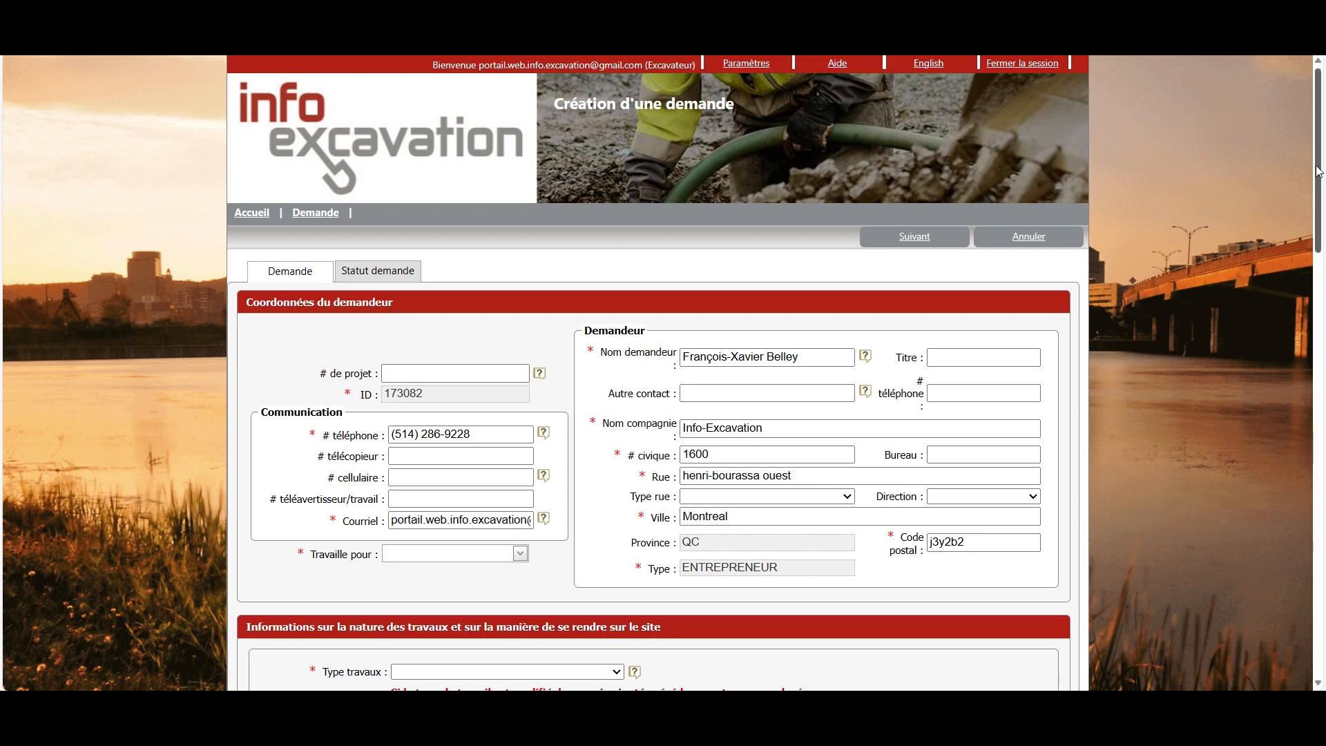
left_click_drag(1319, 171, 1321, 183)
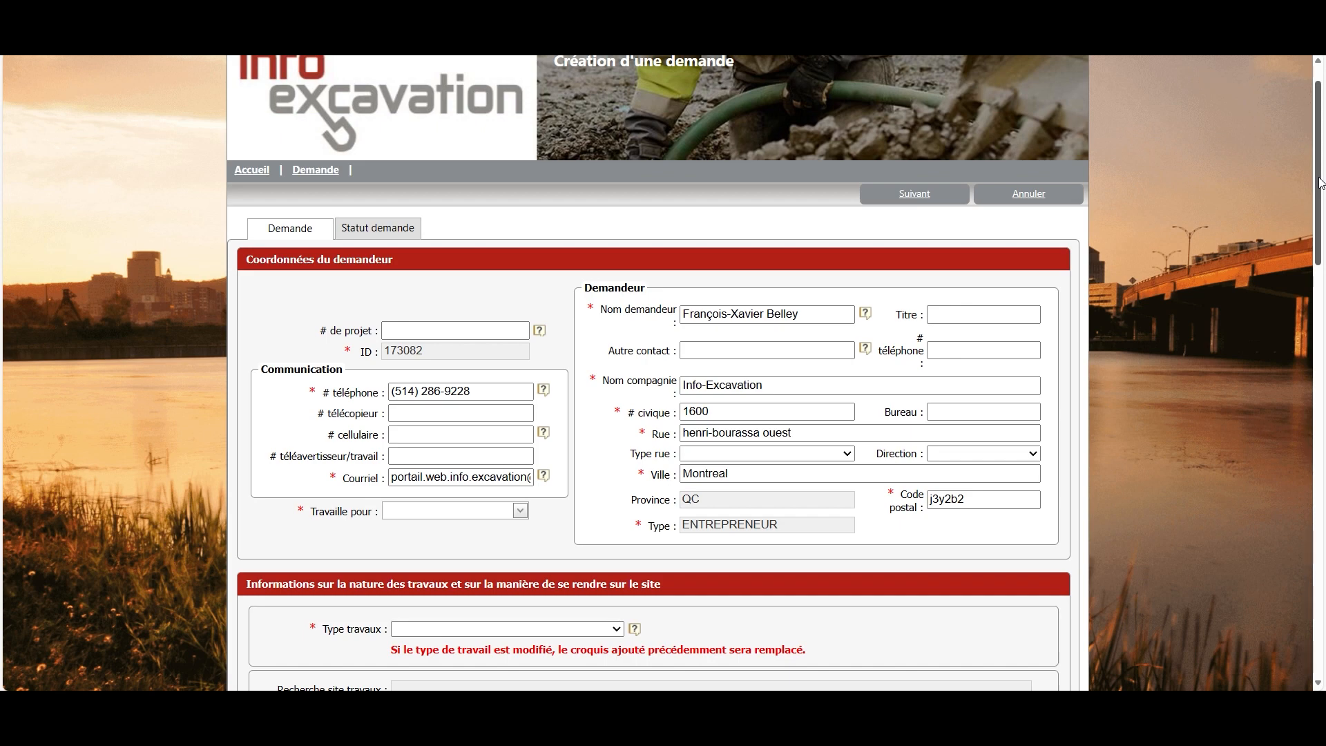
left_click_drag(1319, 183, 1321, 292)
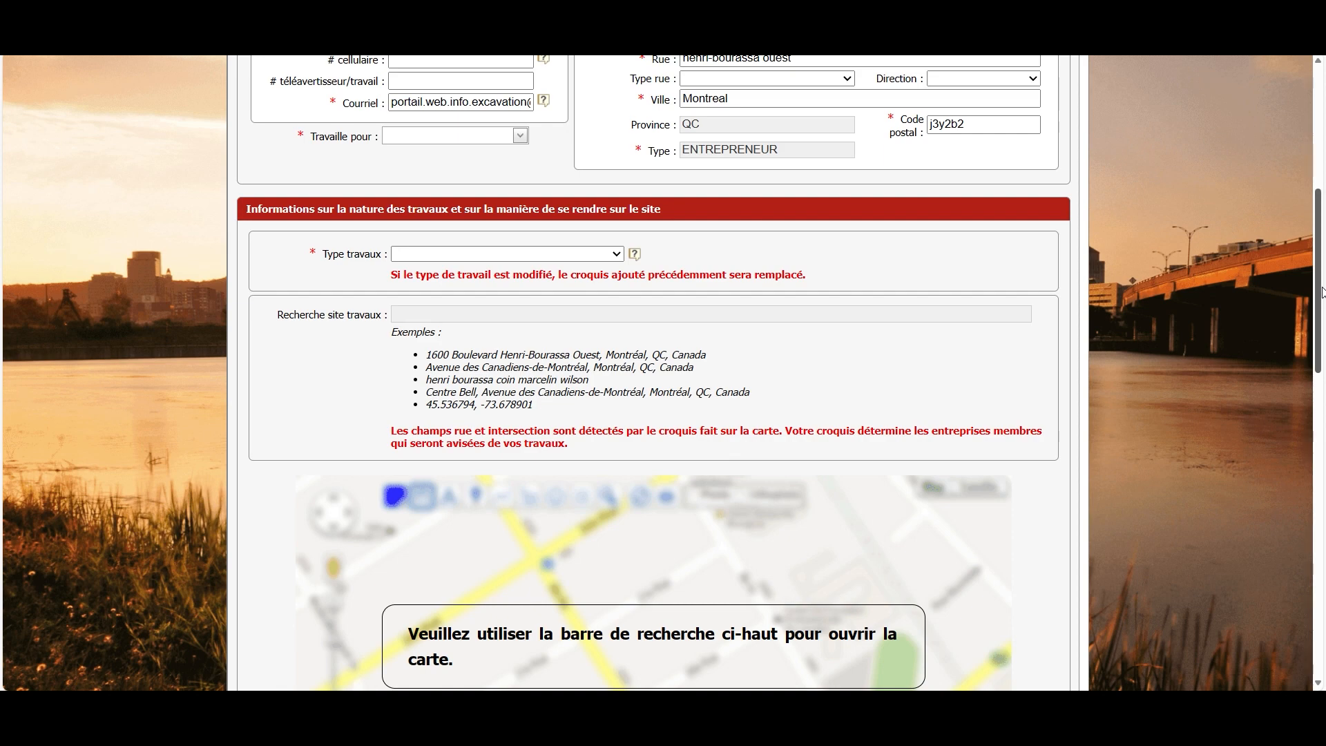
left_click_drag(1322, 293, 1322, 500)
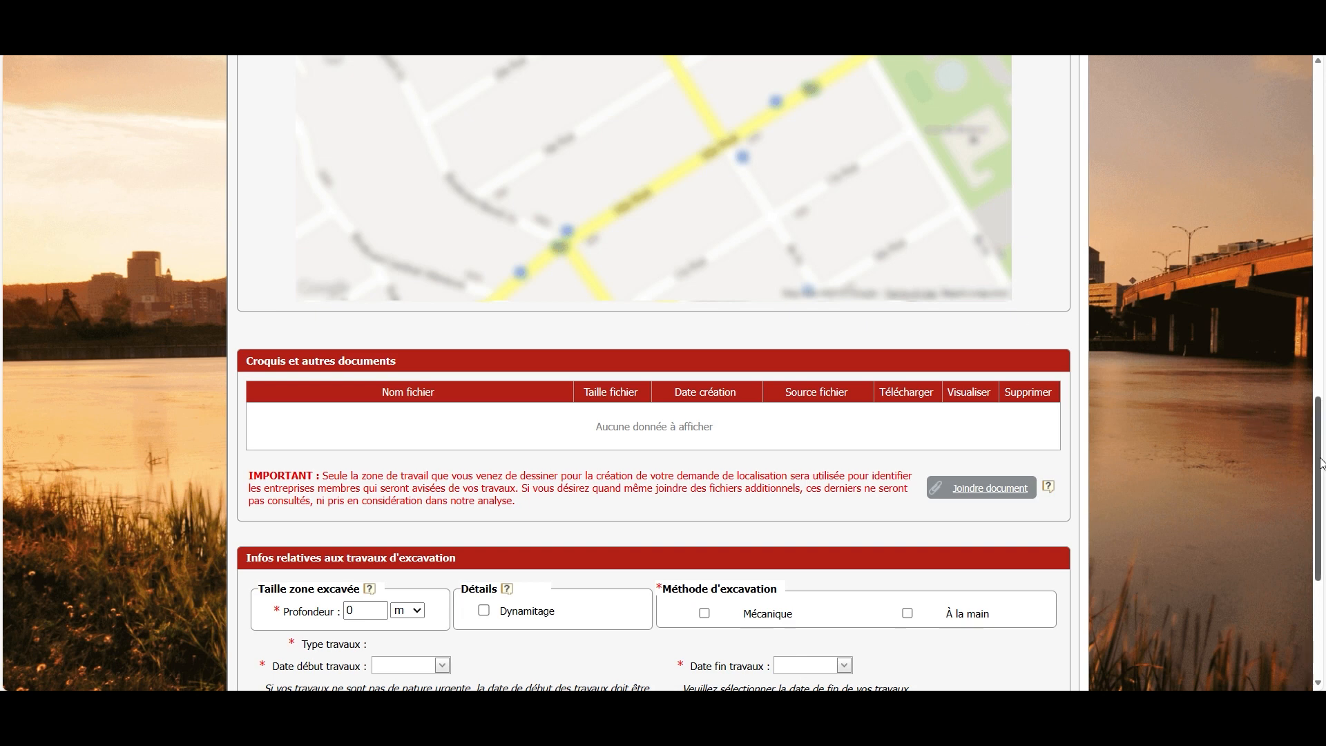
scroll(1320, 462, "down", 3)
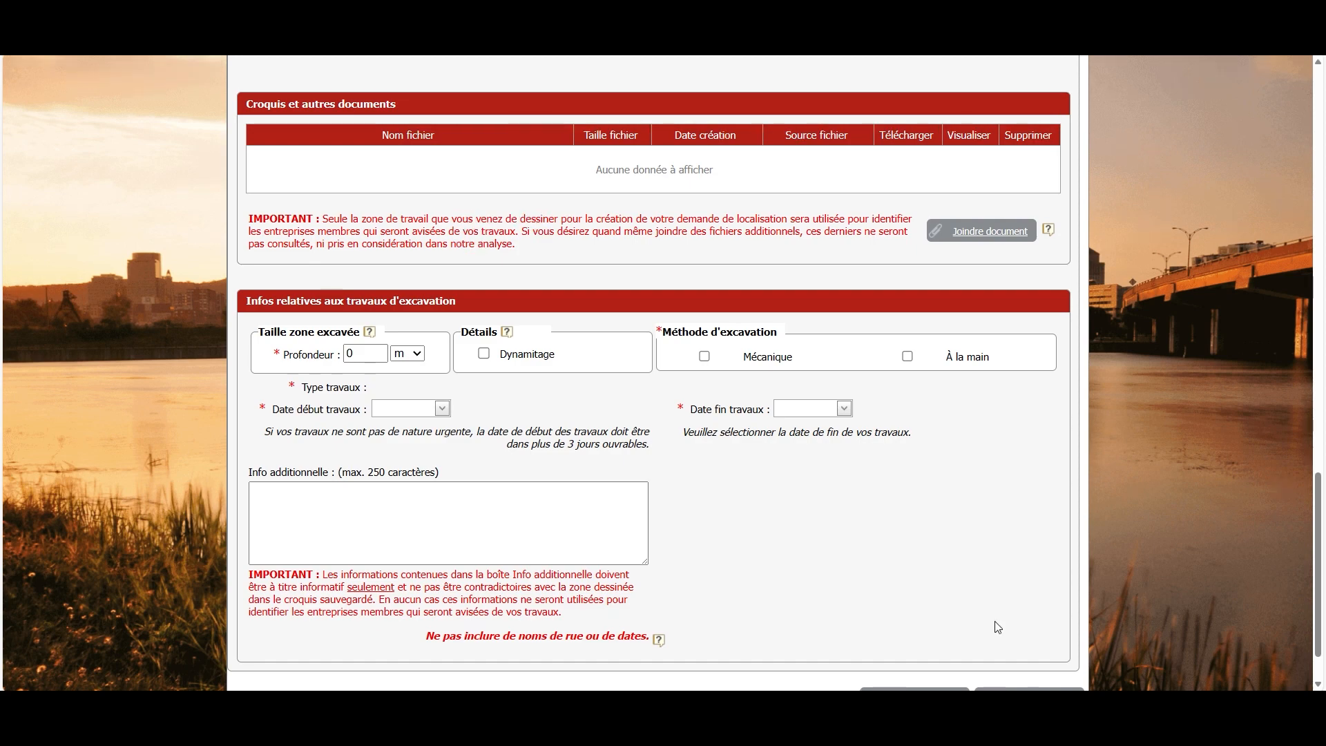
left_click_drag(1319, 618, 1322, 186)
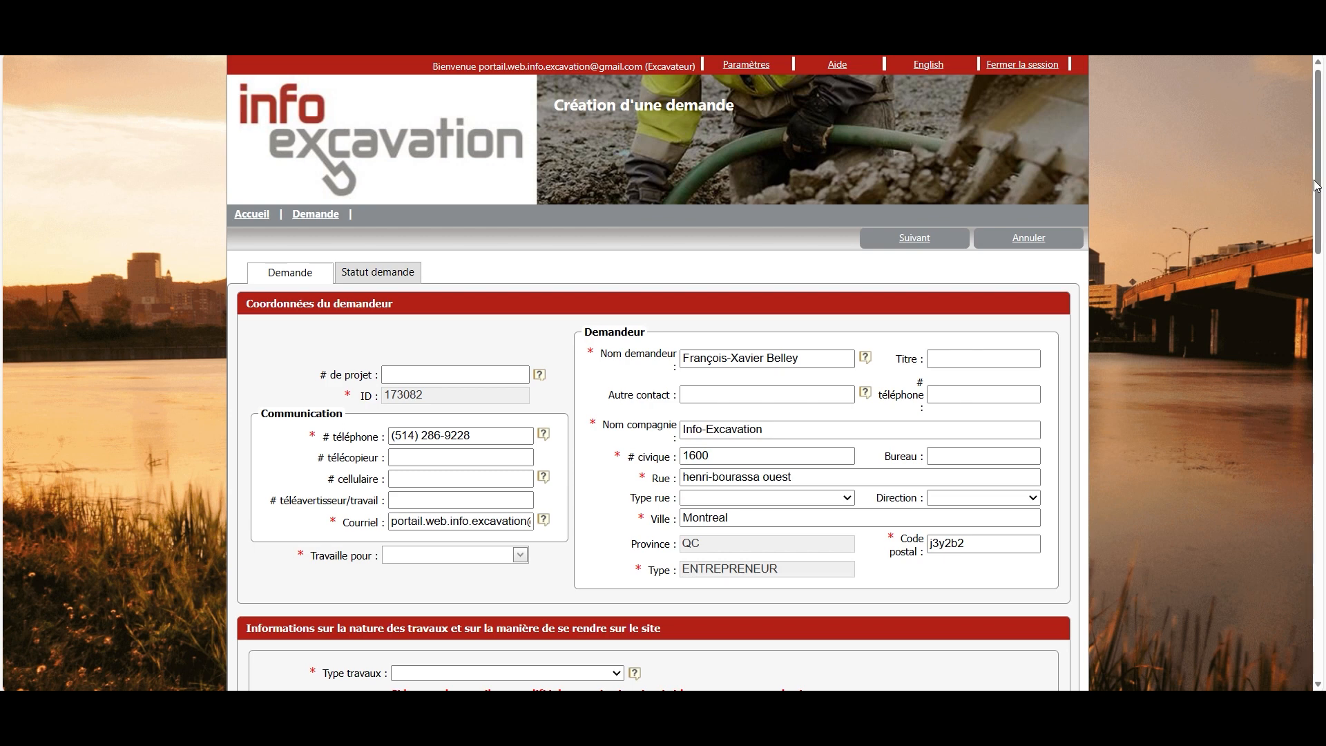
Choose POTEAU from the Type travaux dropdown
left_click_drag(1323, 187, 1323, 264)
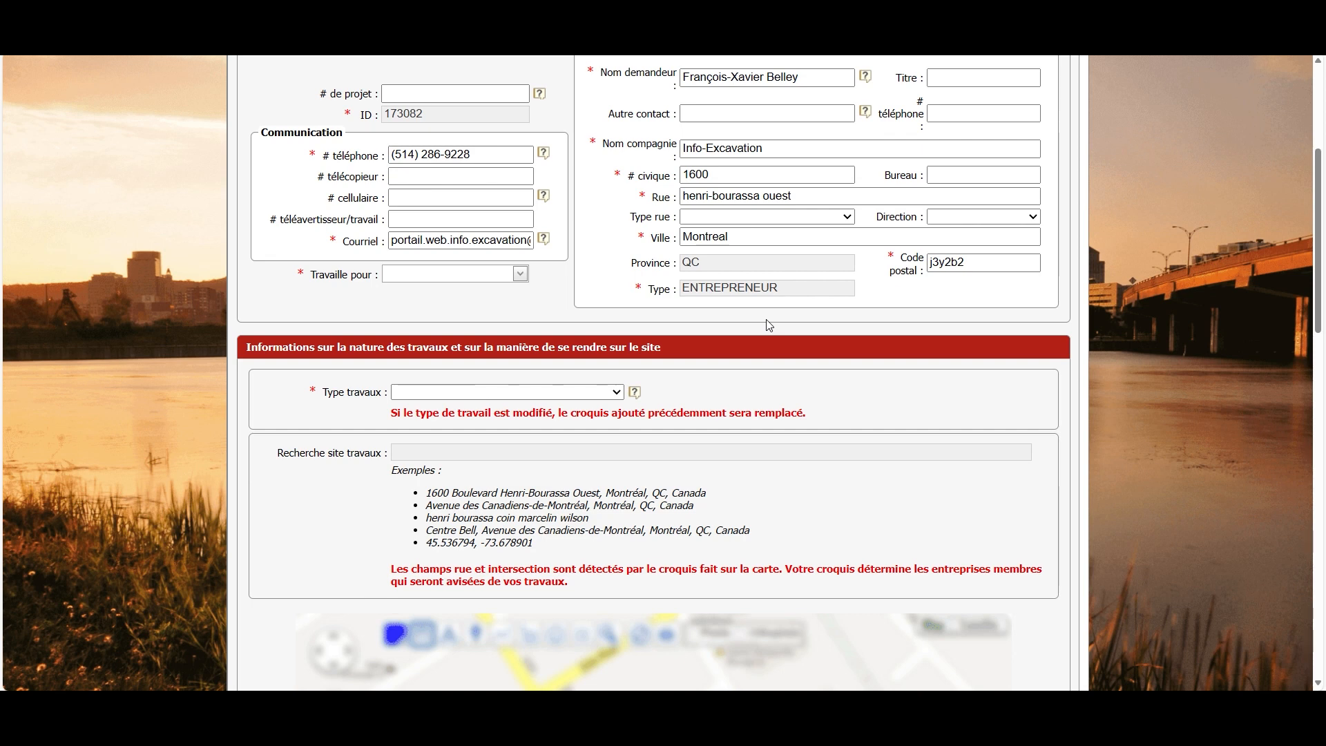
left_click(617, 395)
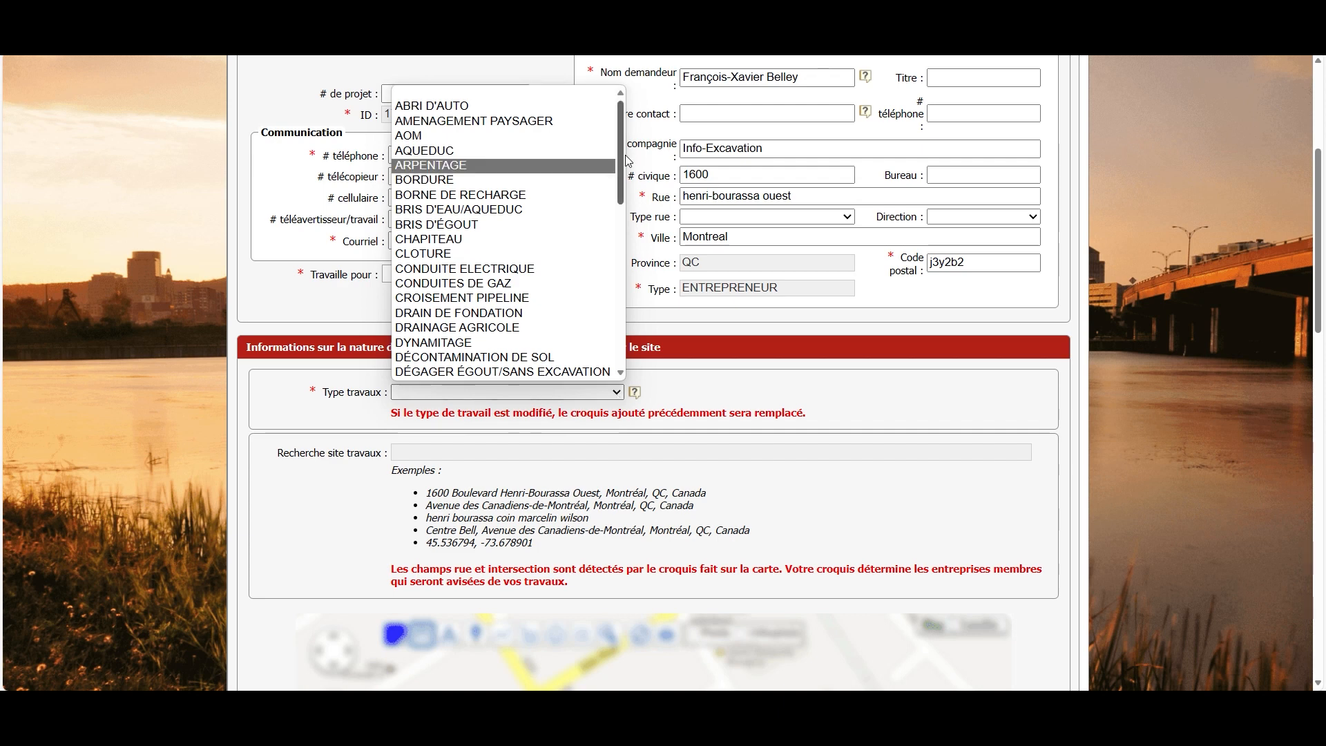
left_click_drag(626, 158, 620, 318)
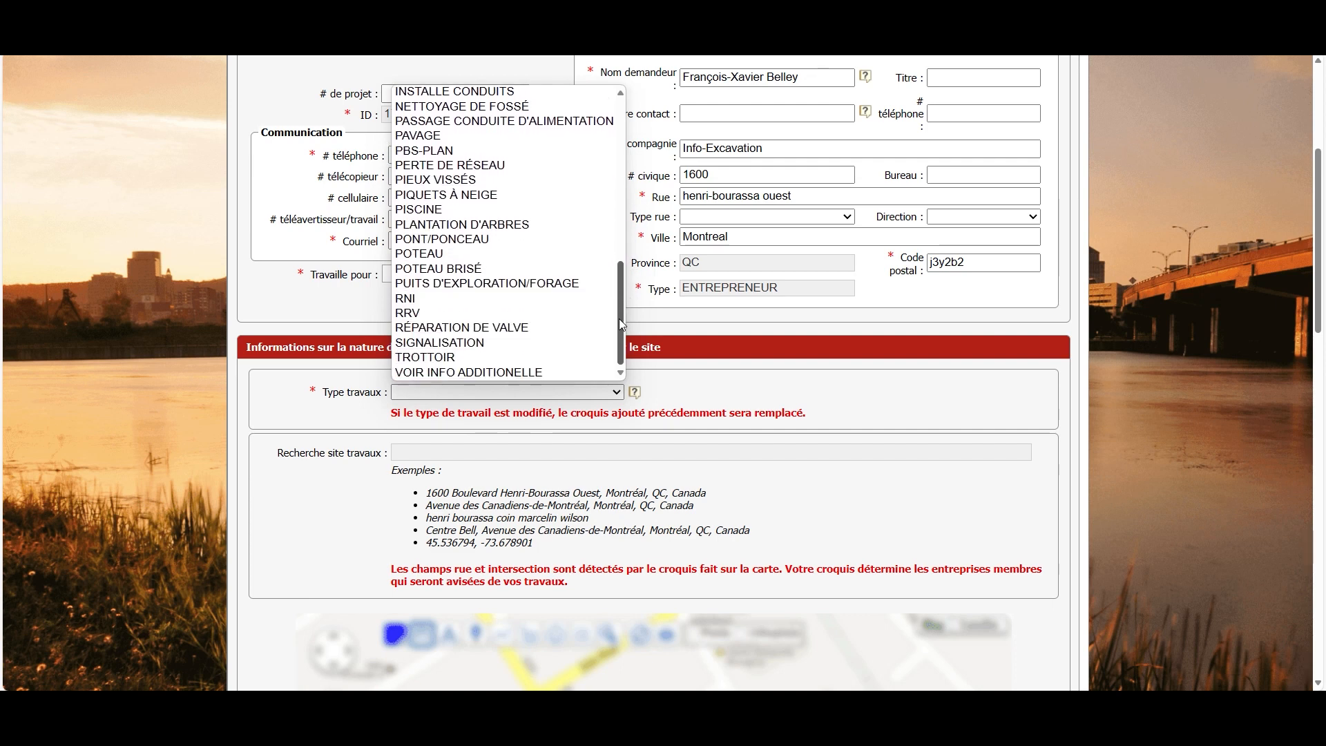
left_click(459, 261)
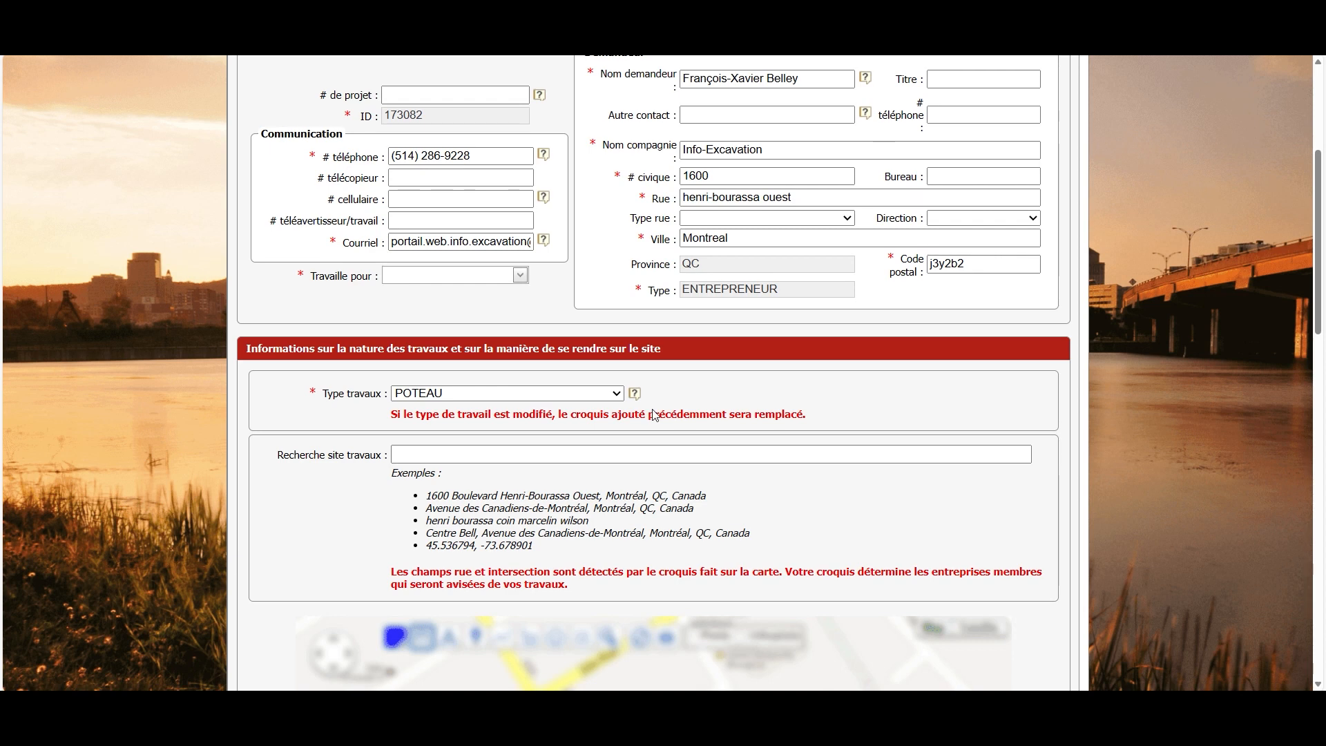
left_click(612, 456)
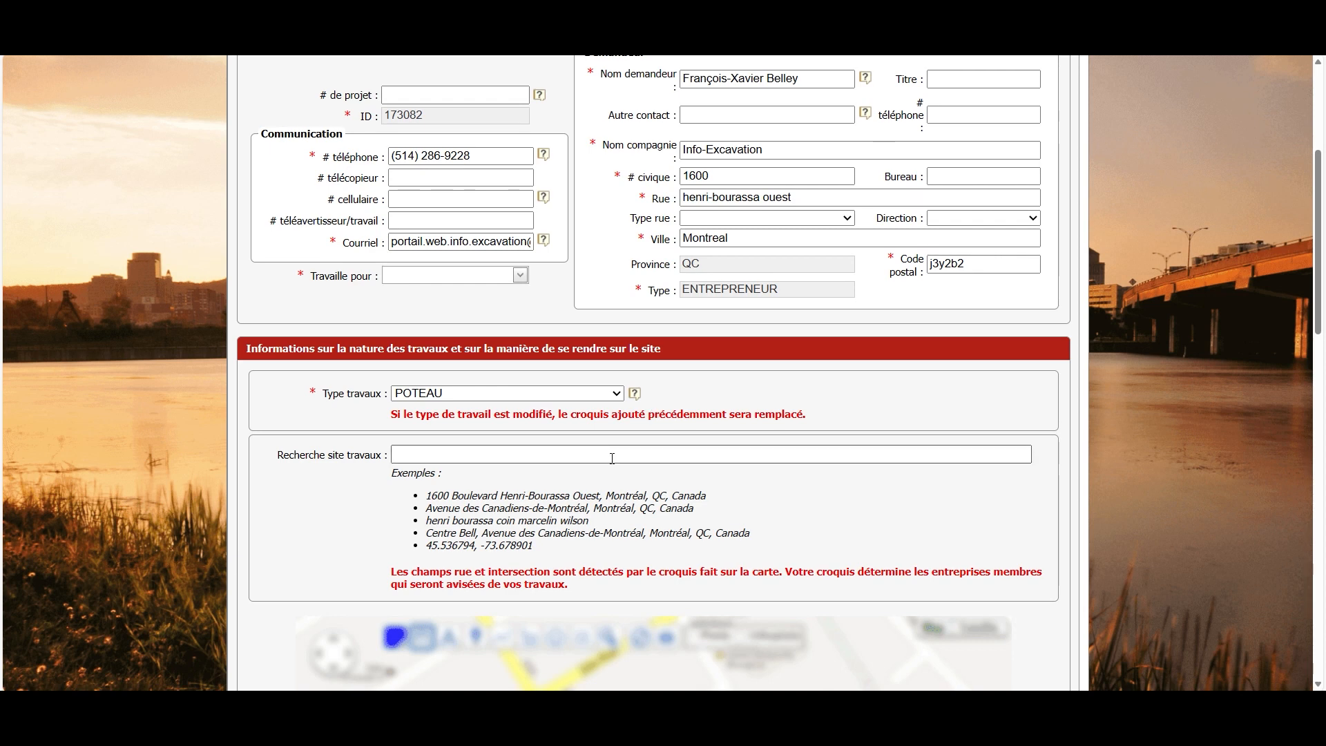
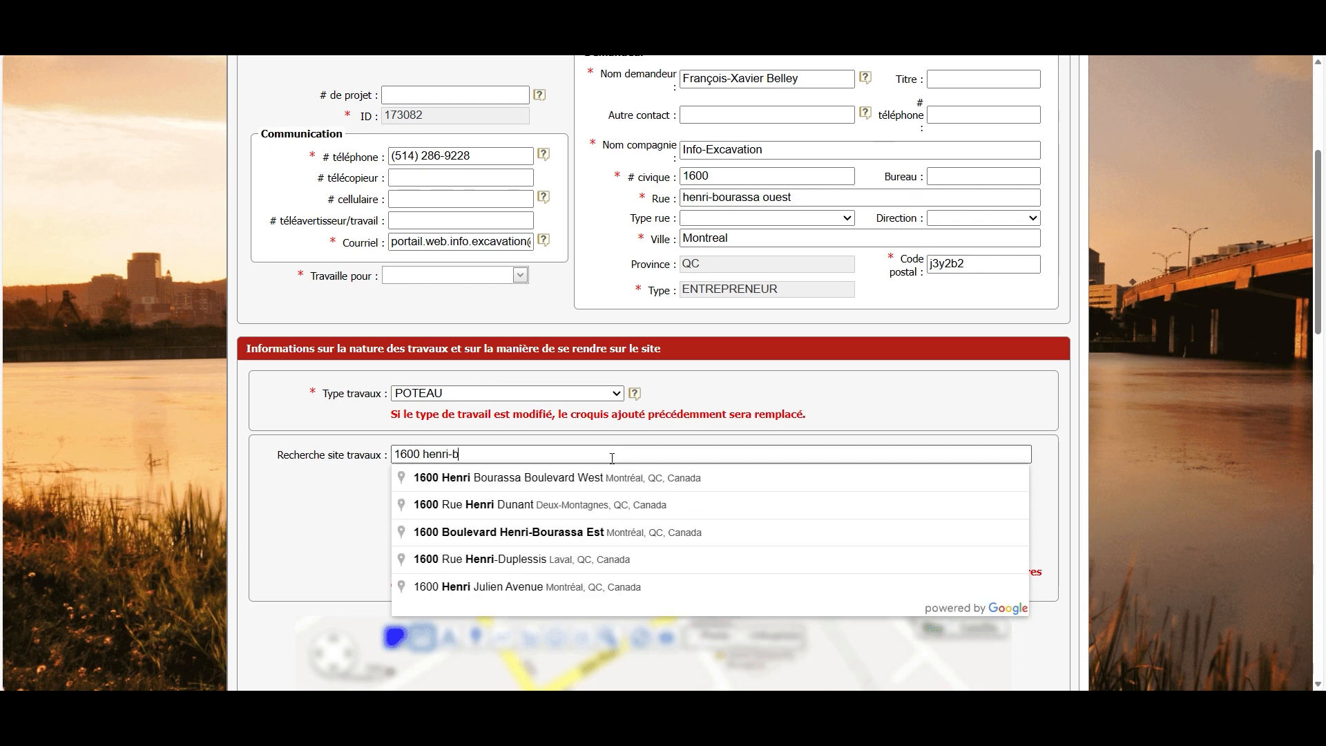
left_click(630, 487)
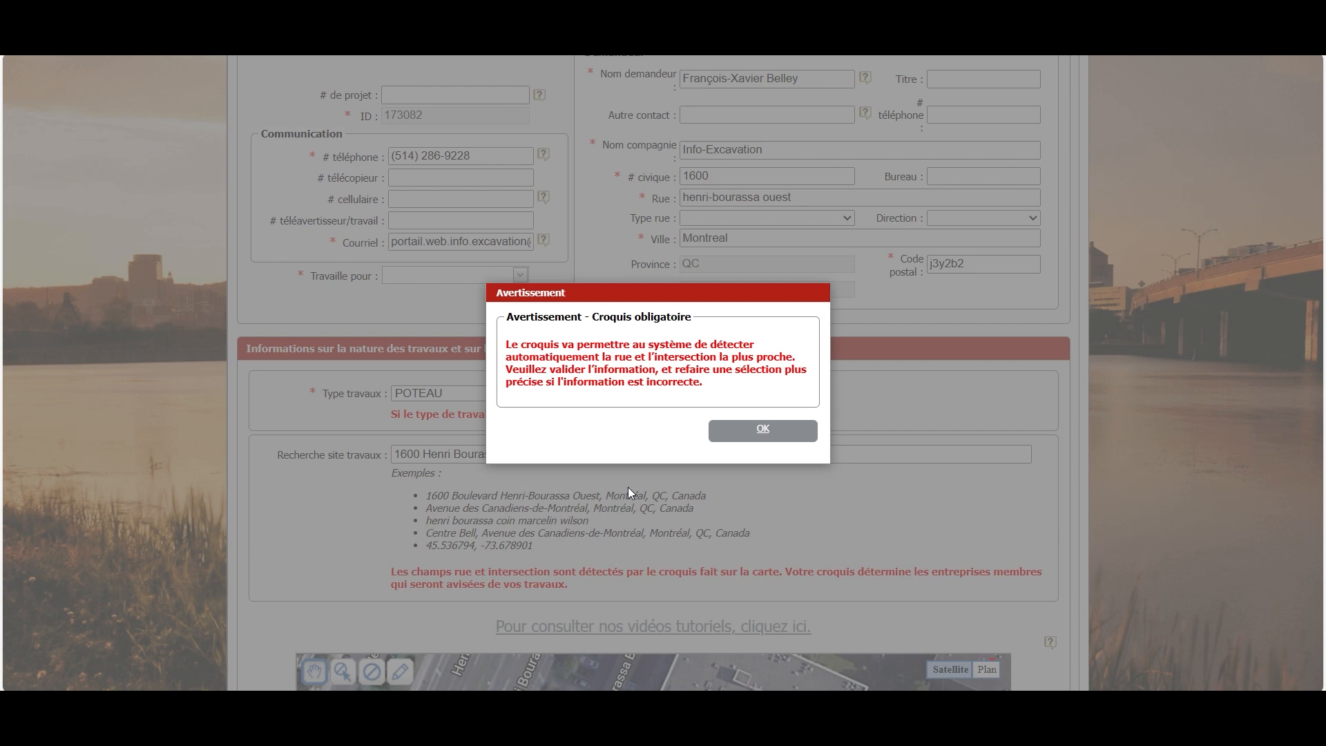
left_click(762, 429)
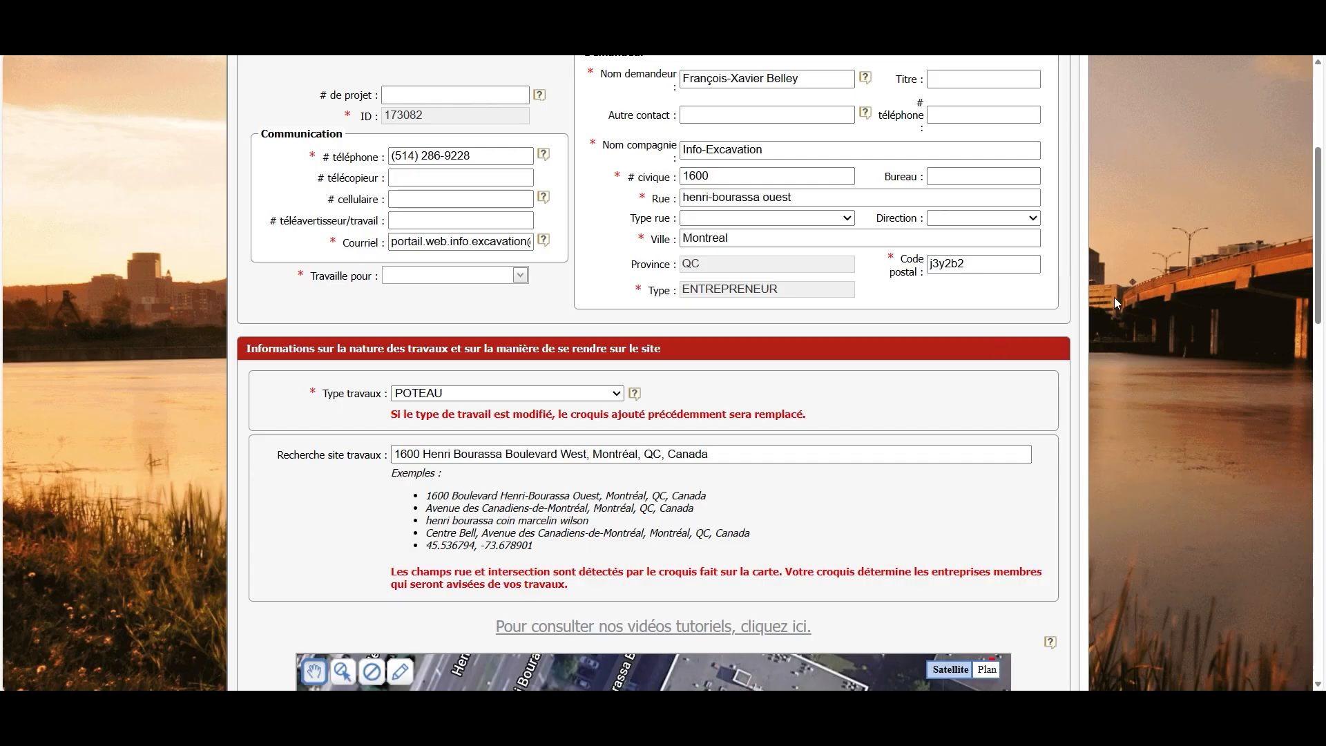
left_click_drag(1320, 193, 1322, 339)
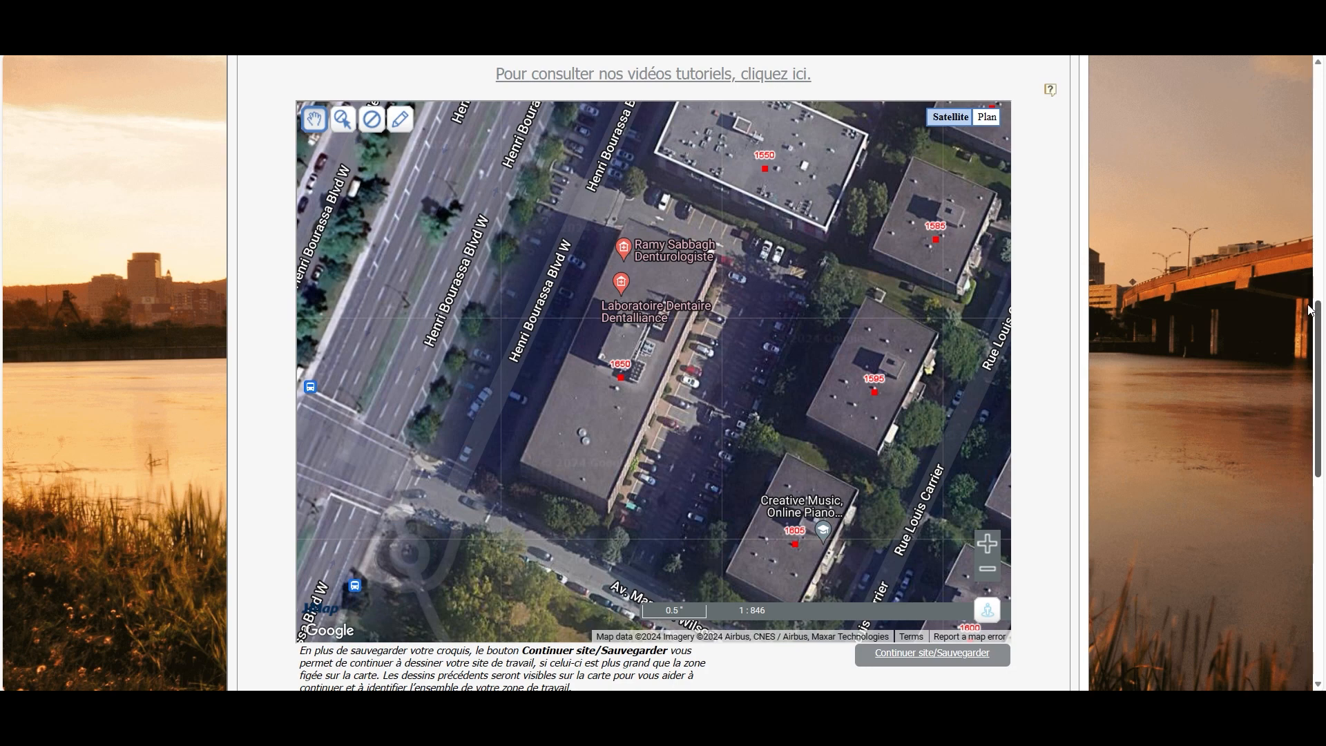
Place four pole markers up the parking lot with the Poteau drawing tool
left_click(395, 123)
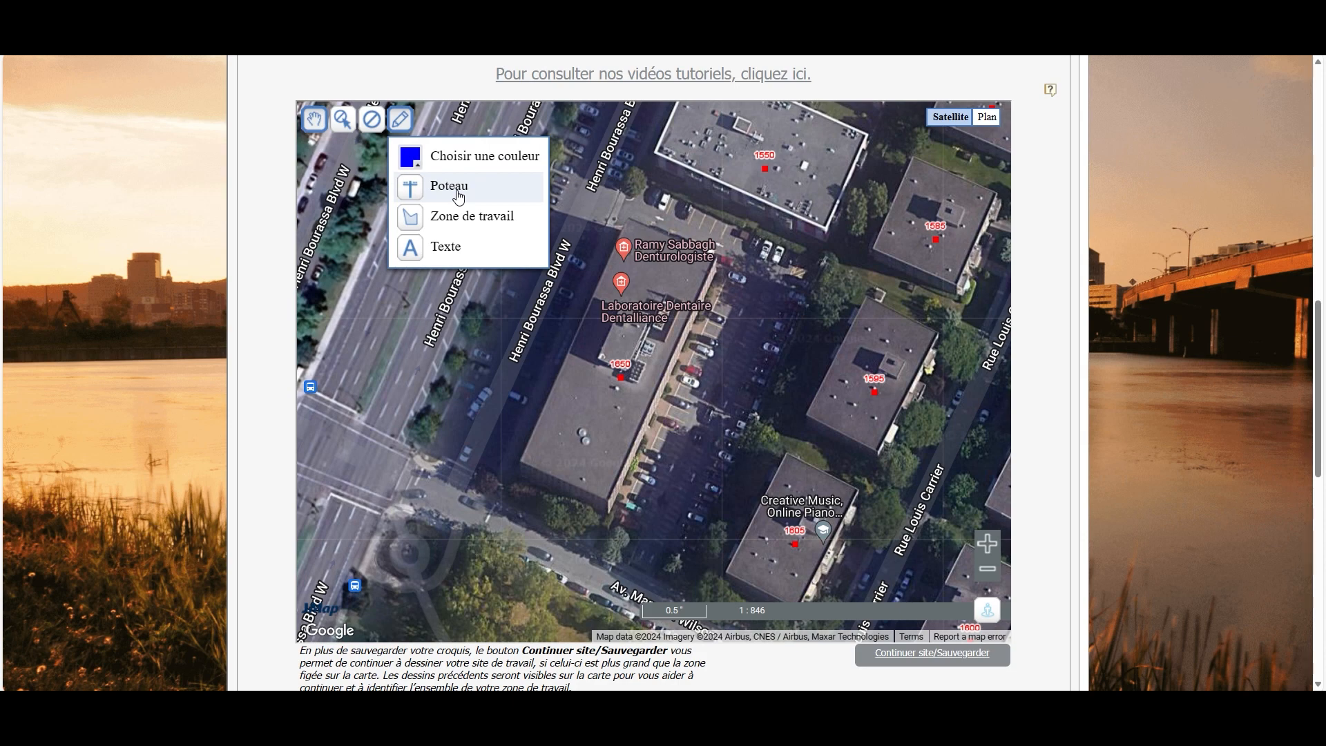
left_click(459, 193)
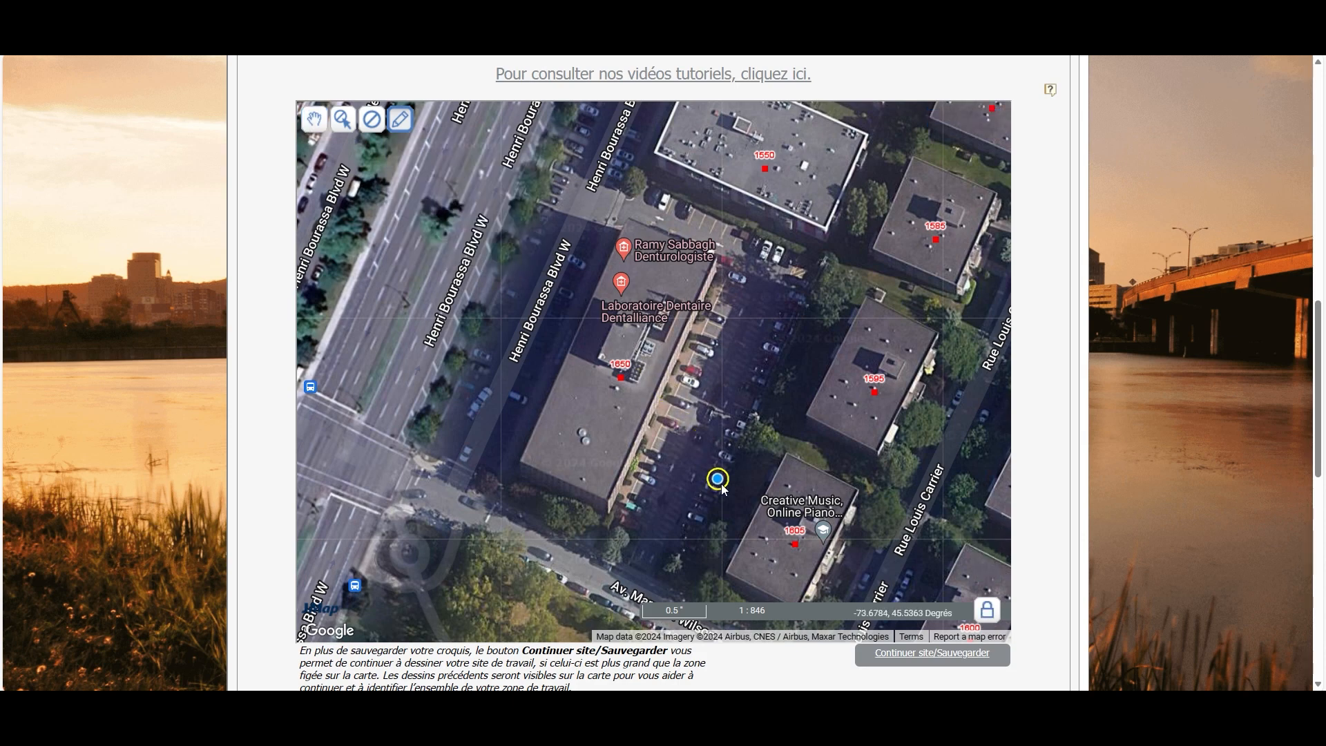
left_click(682, 582)
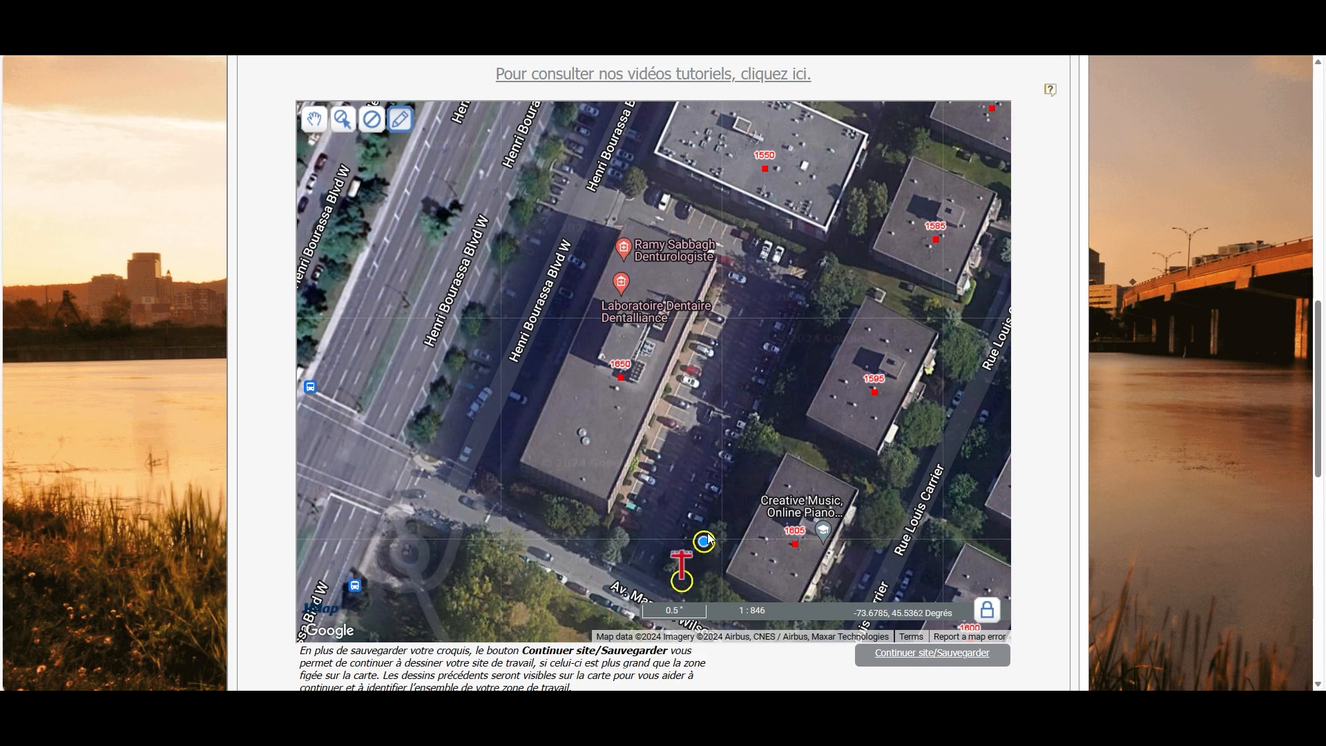
left_click(720, 497)
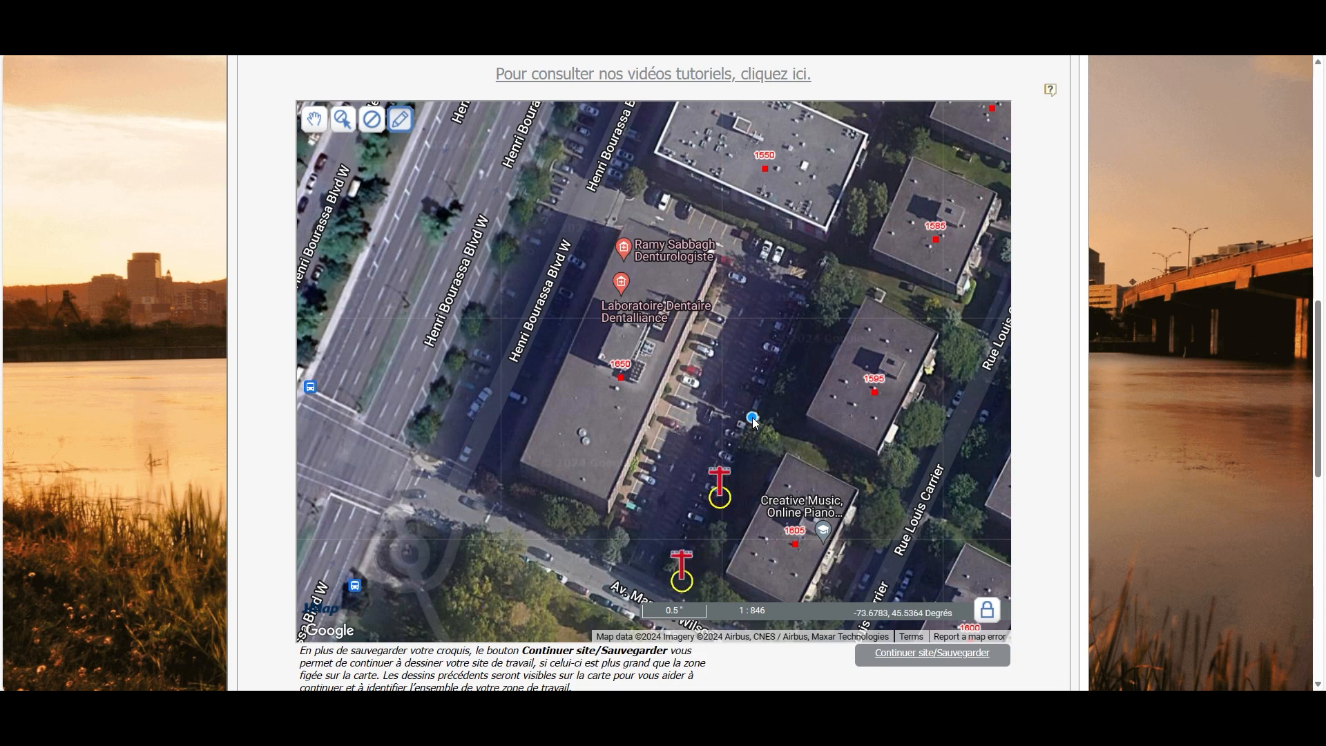
left_click(754, 417)
left_click(791, 343)
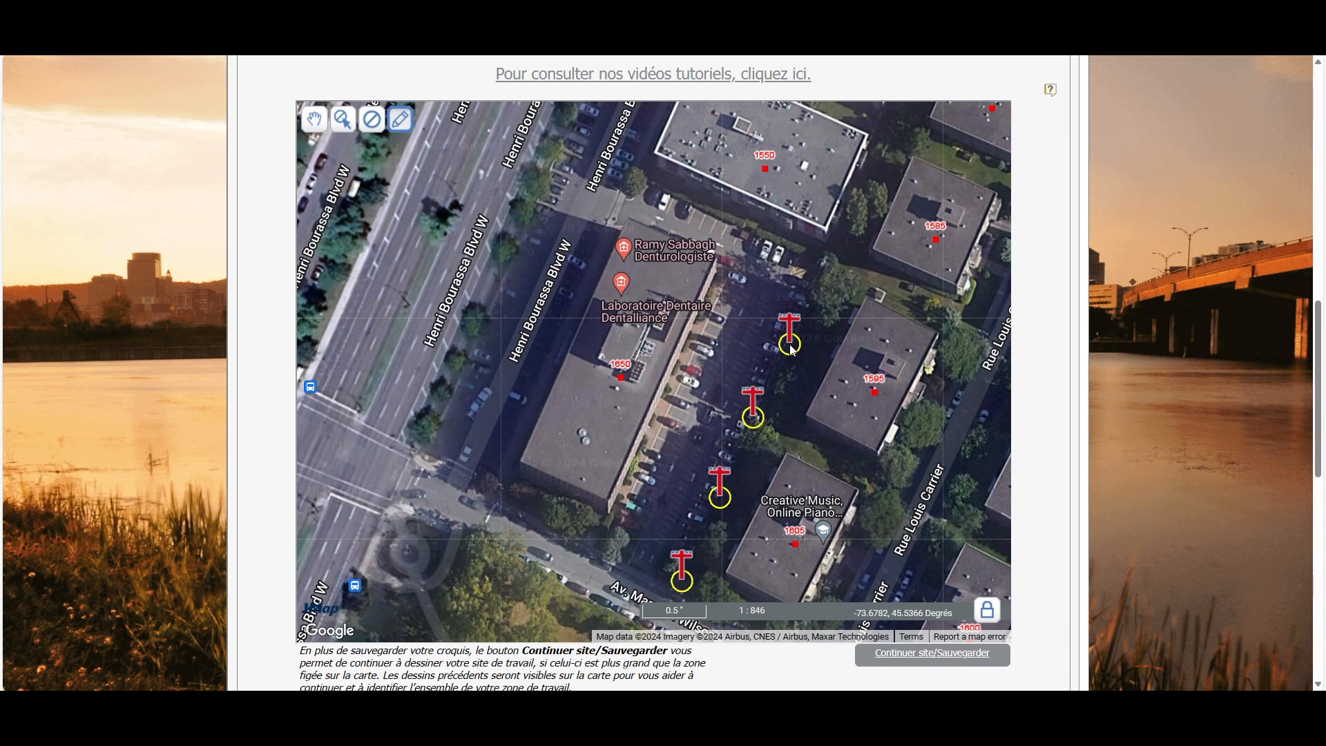
Delete the topmost pole marker so three remain
left_click(315, 123)
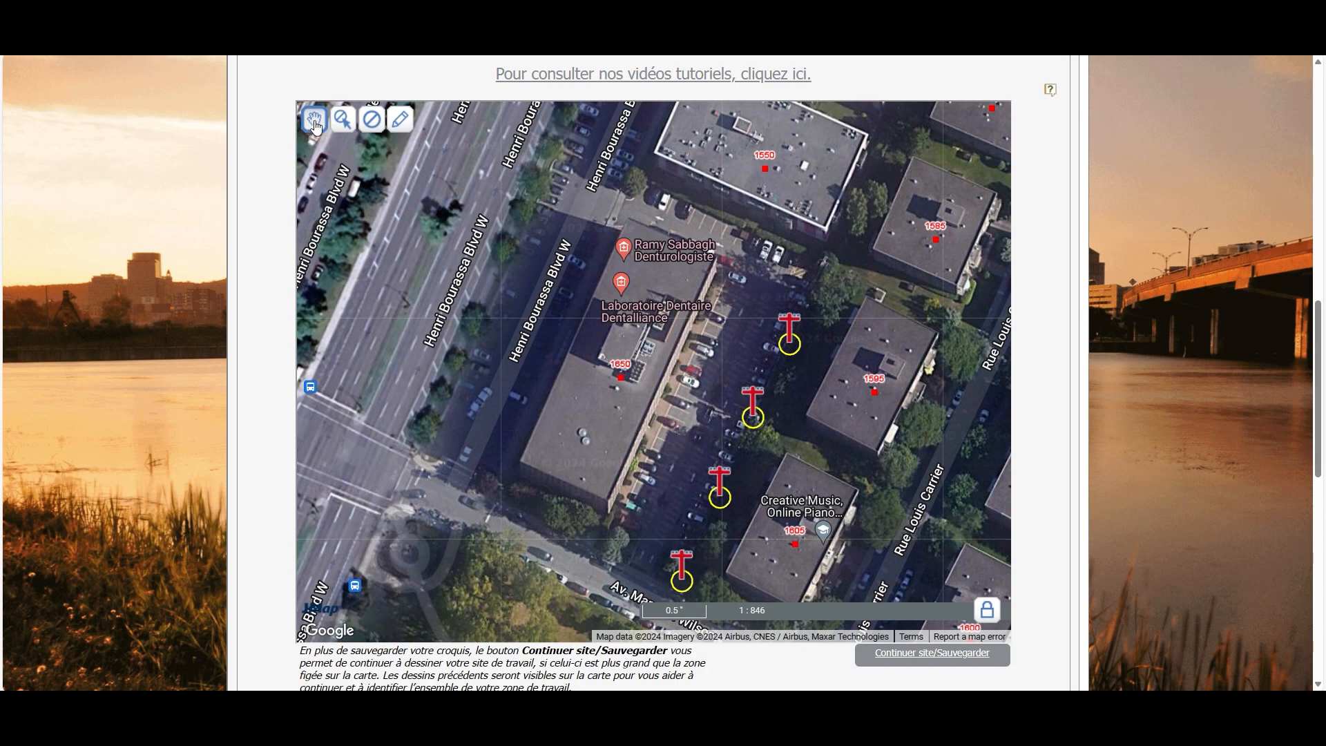
left_click(350, 125)
left_click(794, 340)
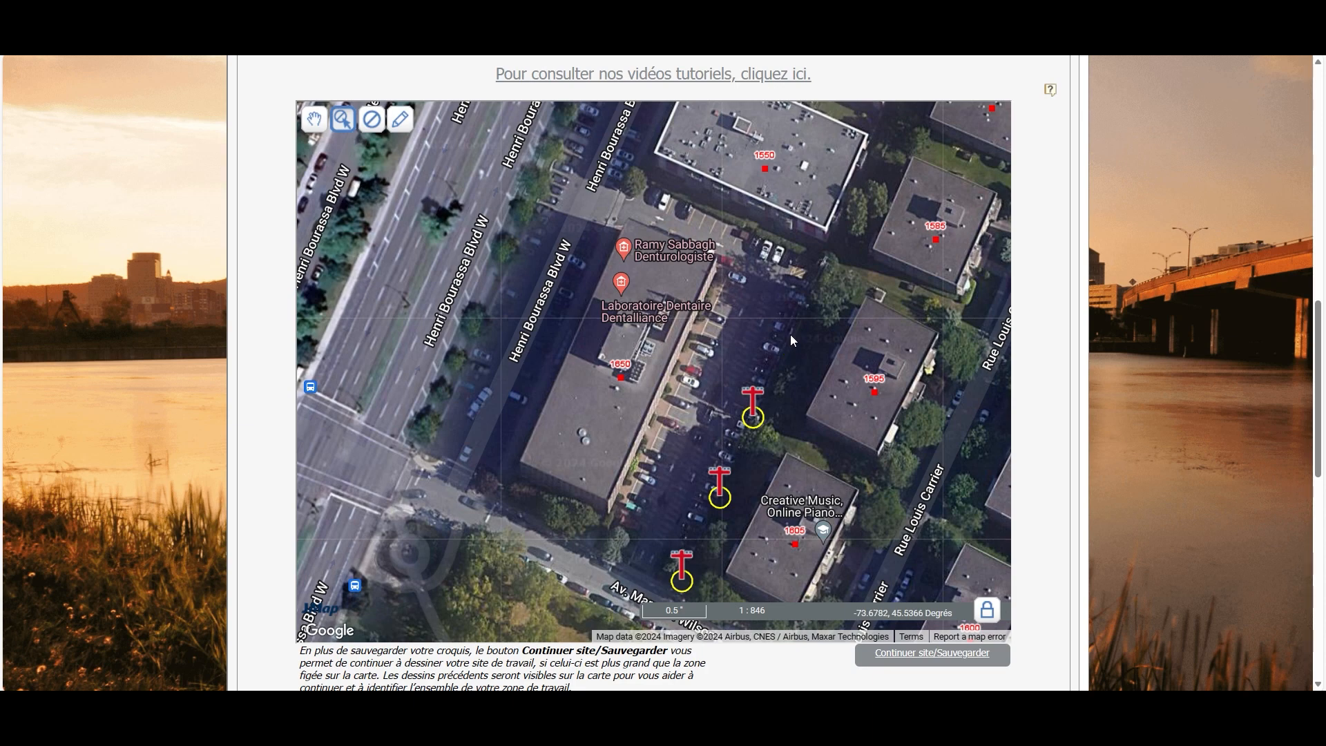
Clear all drawings and draw a work zone polygon near Marcelin-Wilson
left_click(381, 127)
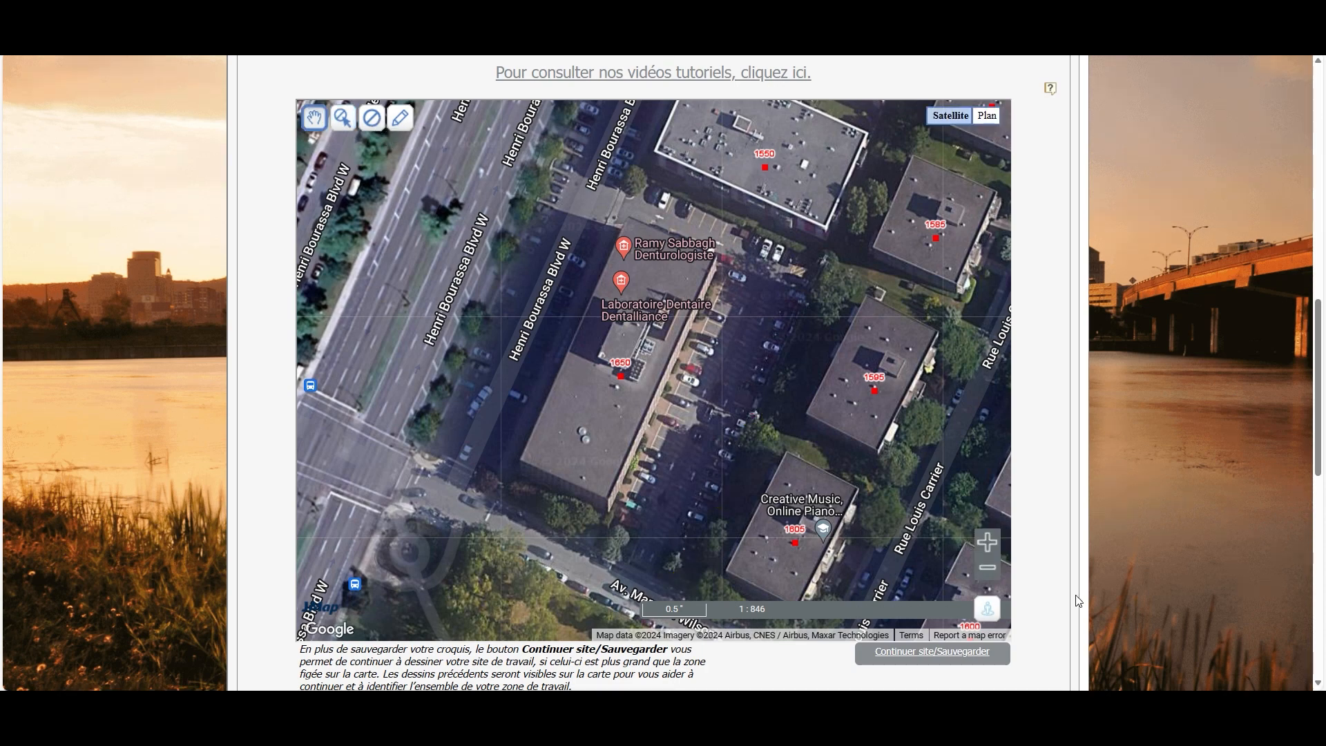
left_click(402, 126)
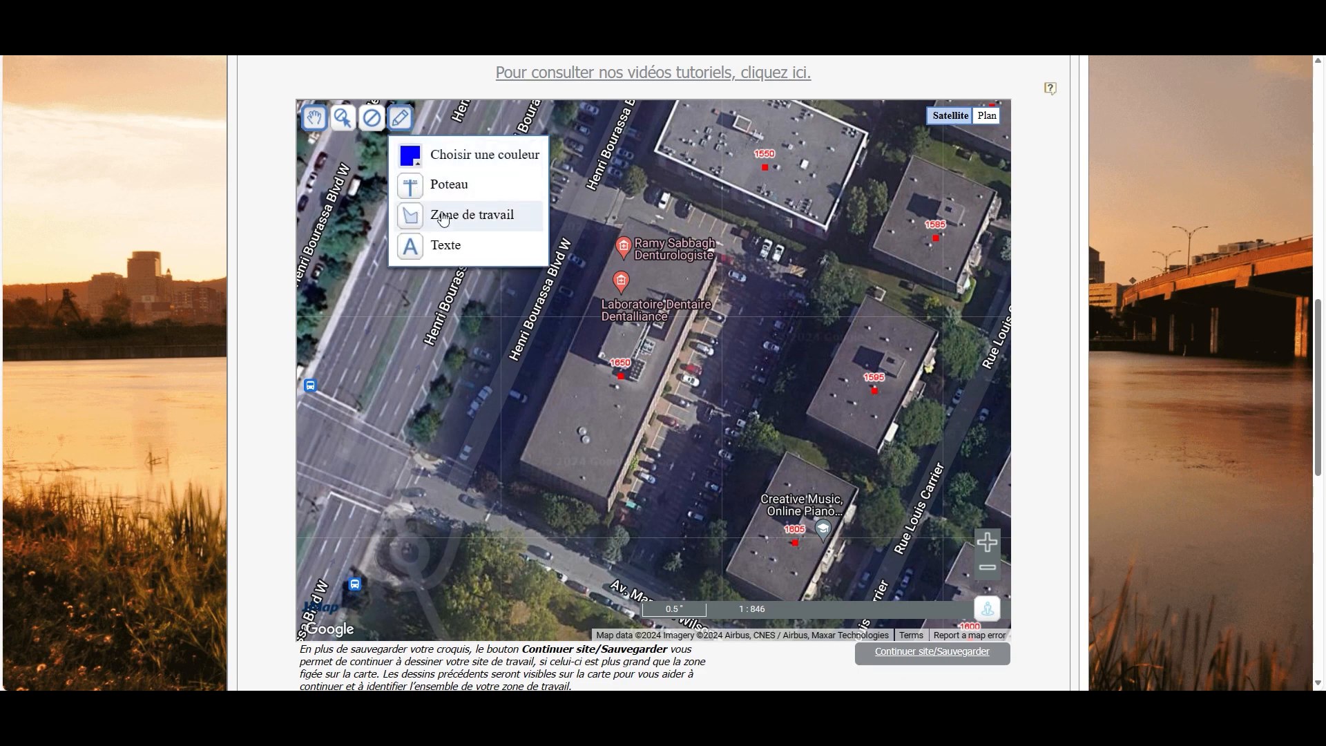
left_click(443, 220)
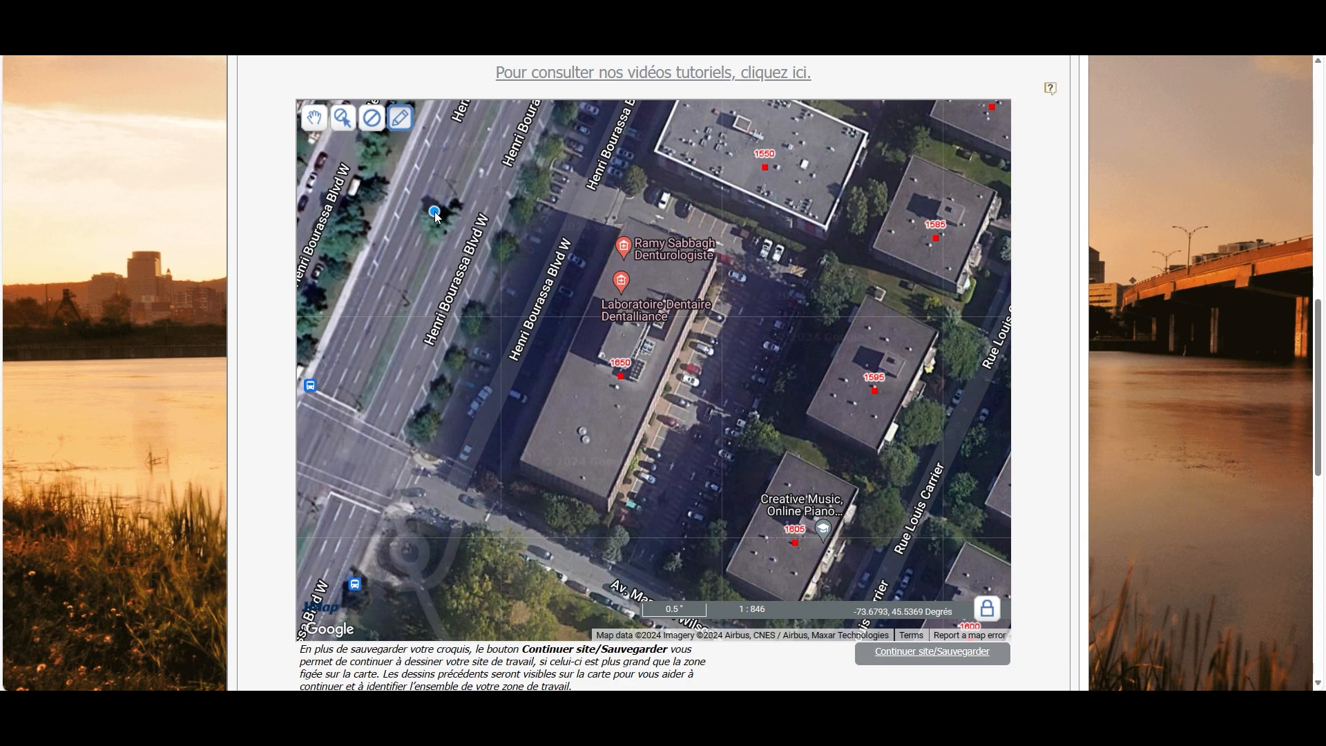
left_click(658, 577)
left_click(689, 594)
left_click(721, 520)
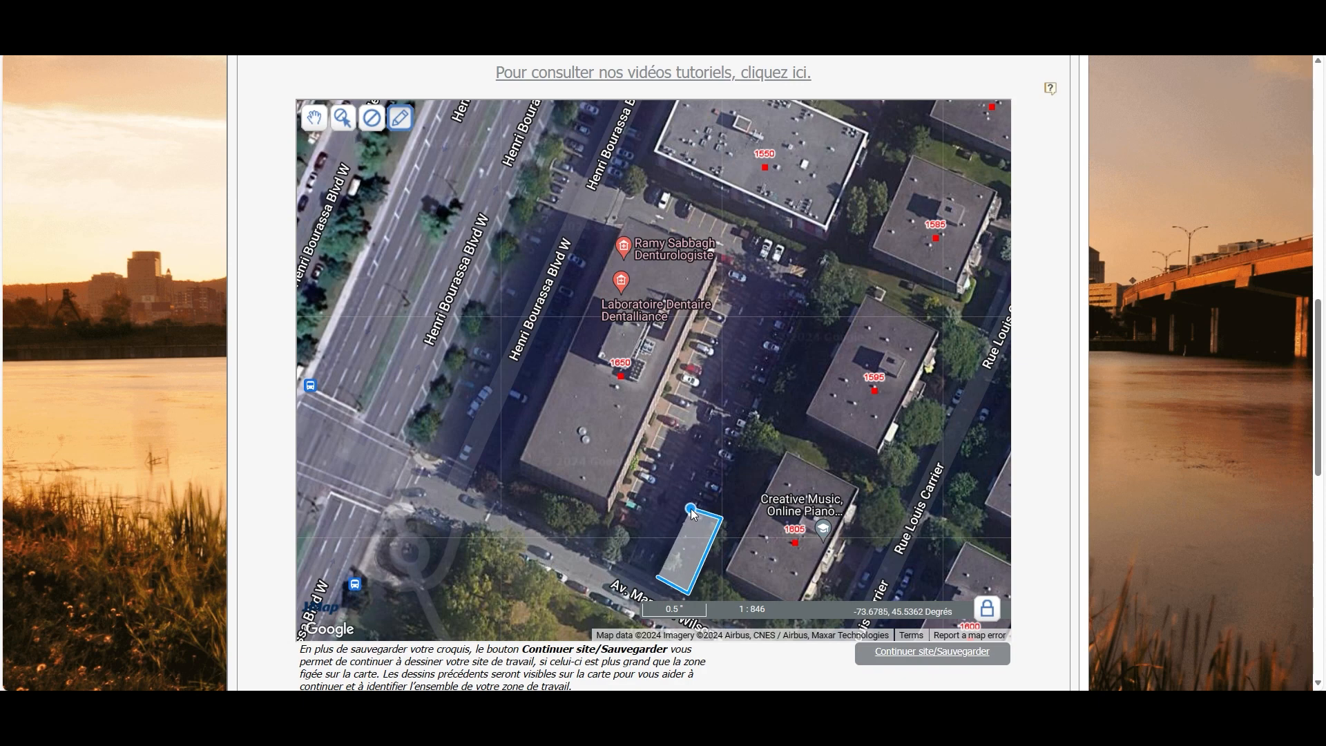
double_click(694, 510)
Place three new pole markers up the parking lot
left_click(401, 121)
left_click(423, 183)
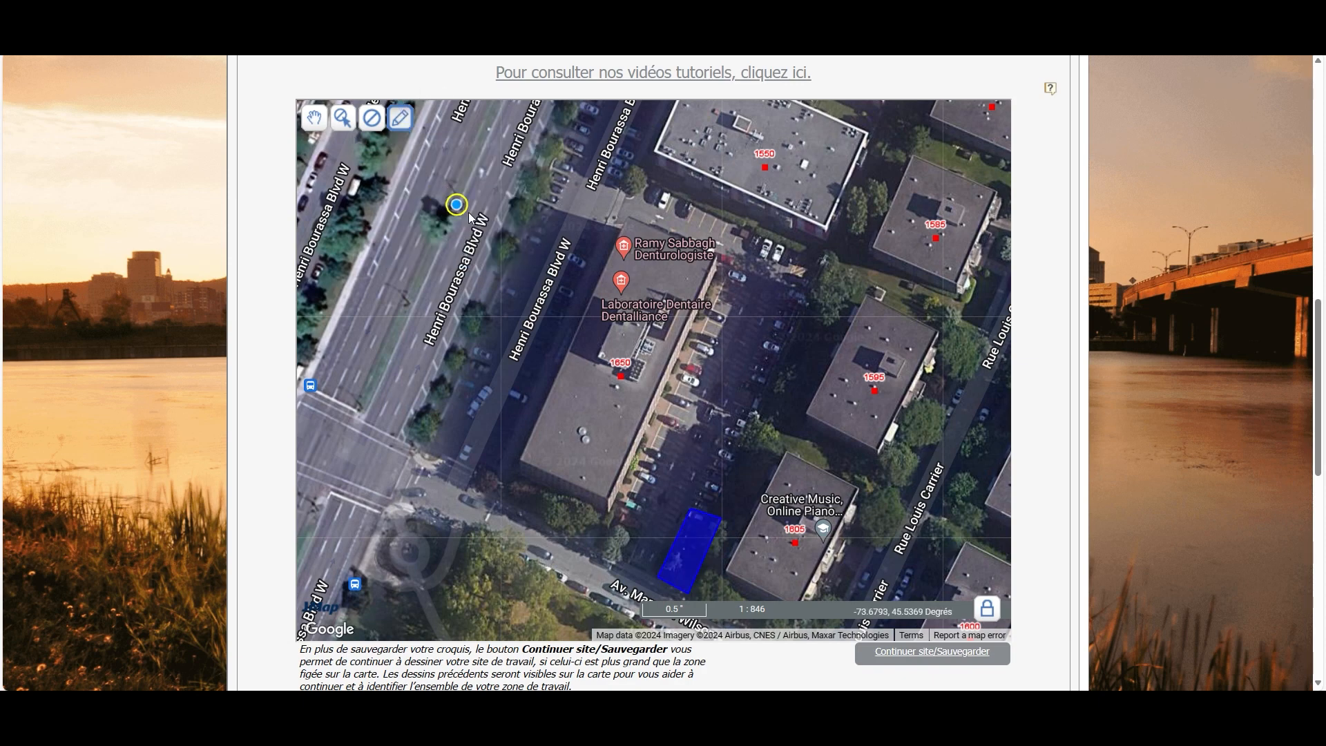
left_click(729, 461)
left_click(774, 375)
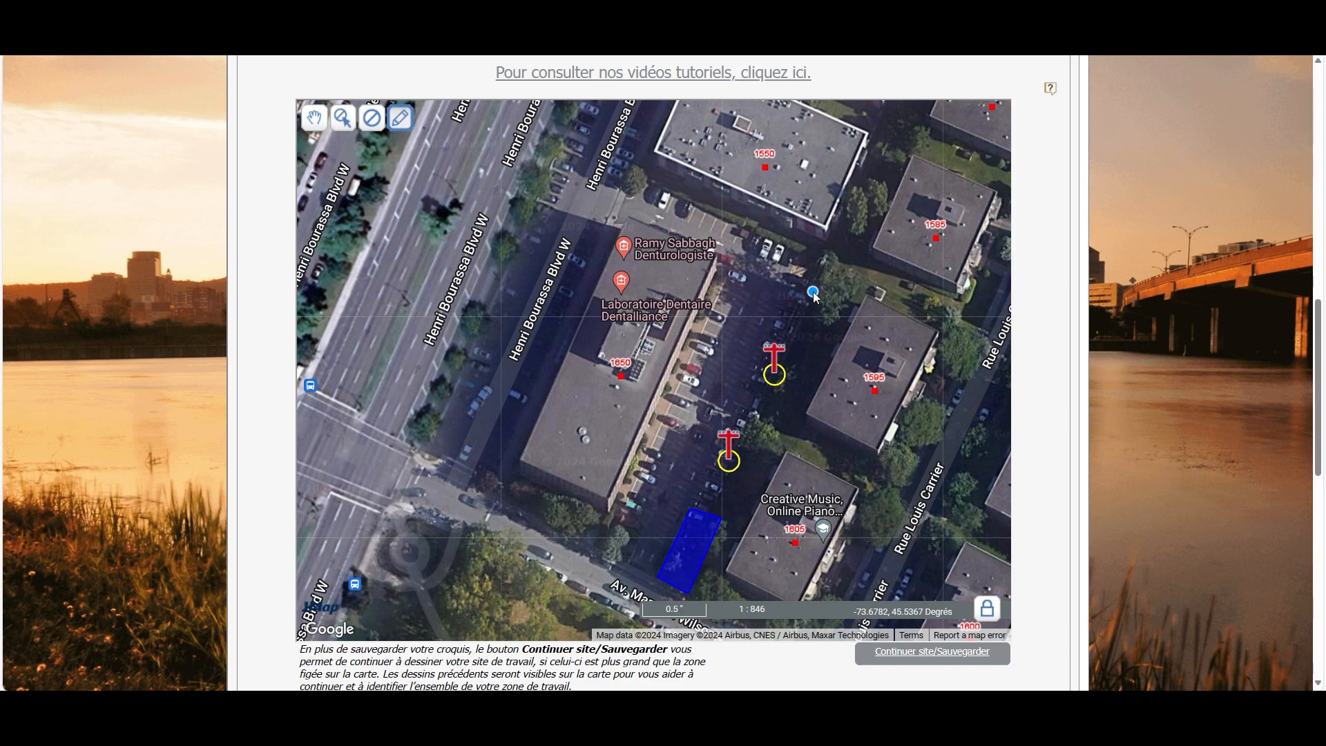
left_click(813, 291)
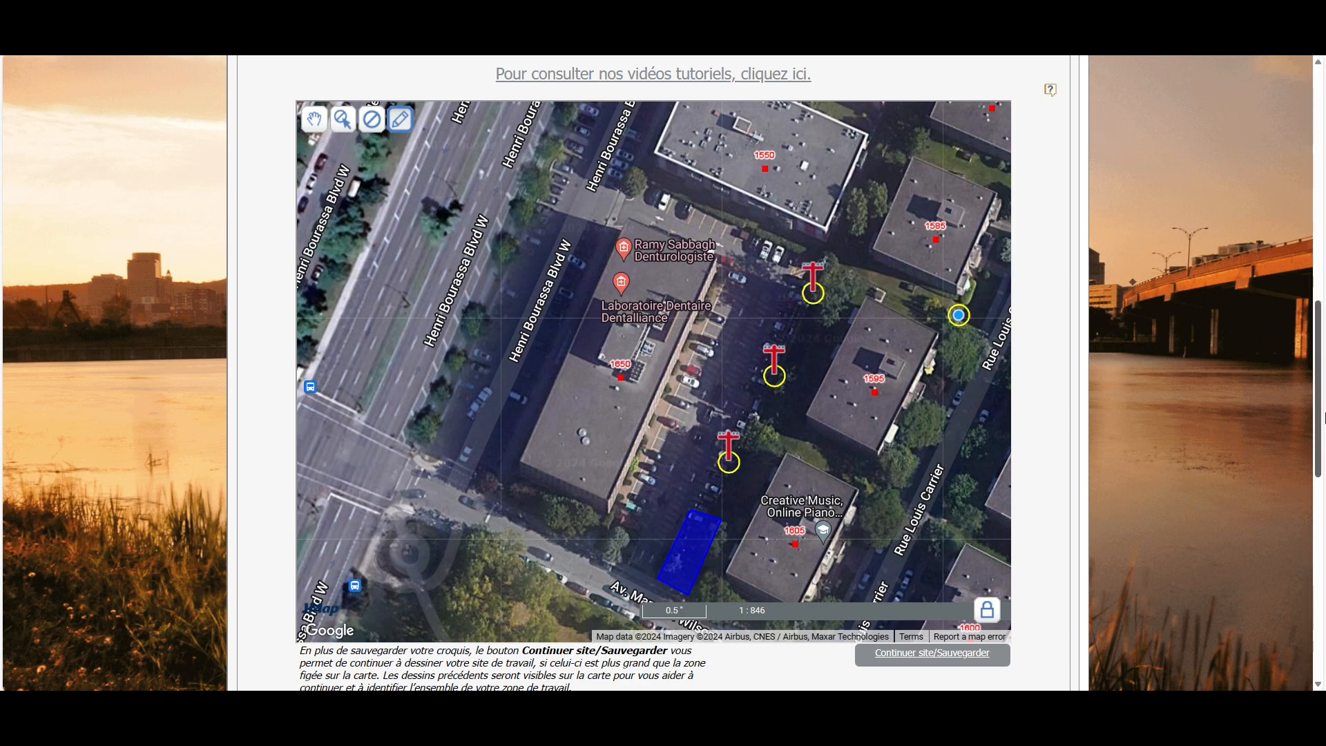
left_click_drag(1319, 417, 1319, 275)
Change the Type travaux to CLOTURE, which clears the work zone and poles
left_click(474, 357)
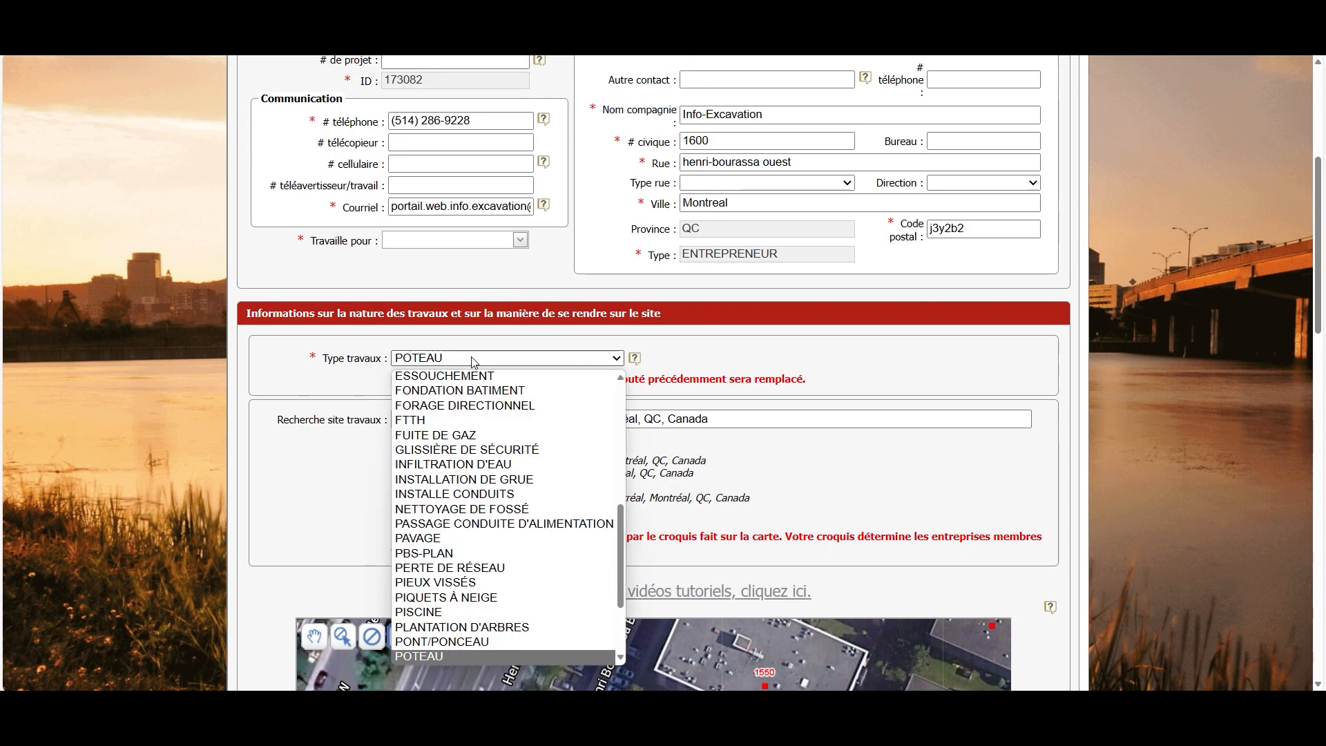
key("c")
key("l")
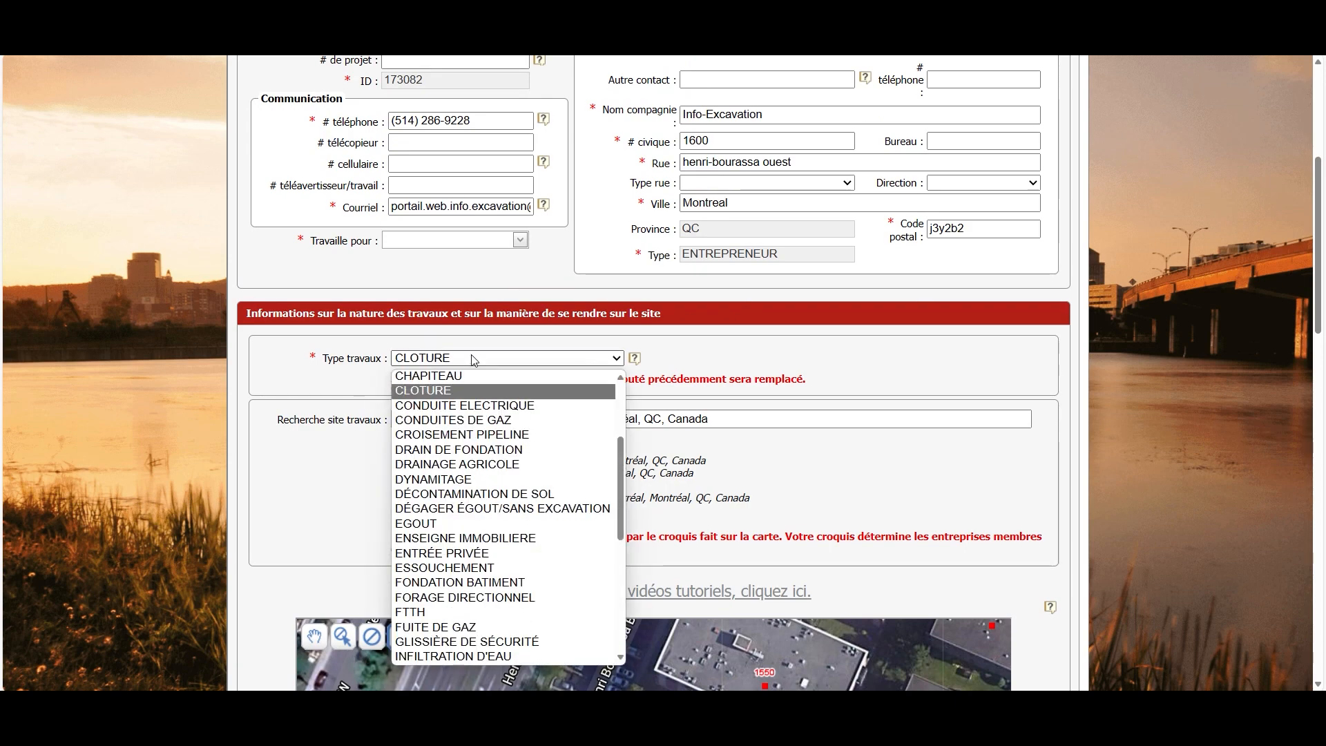
key("Return")
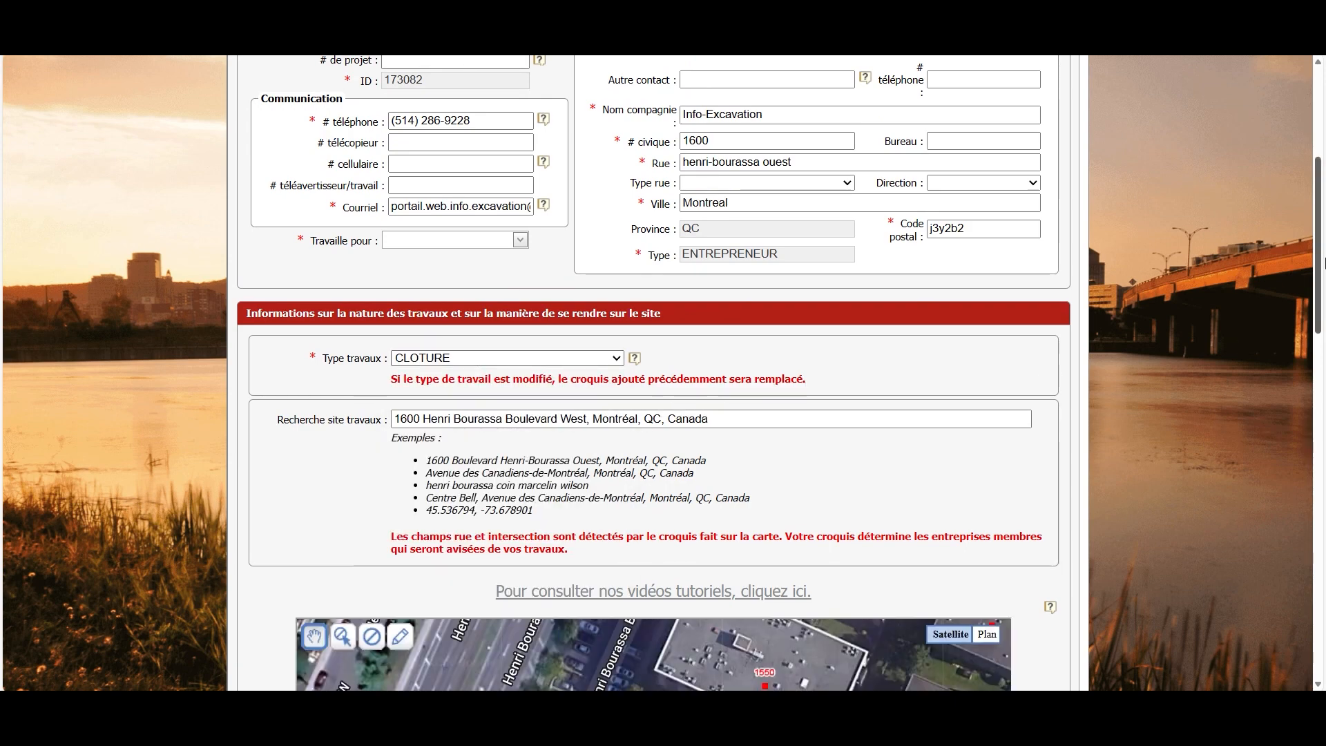
left_click_drag(1322, 263, 1324, 410)
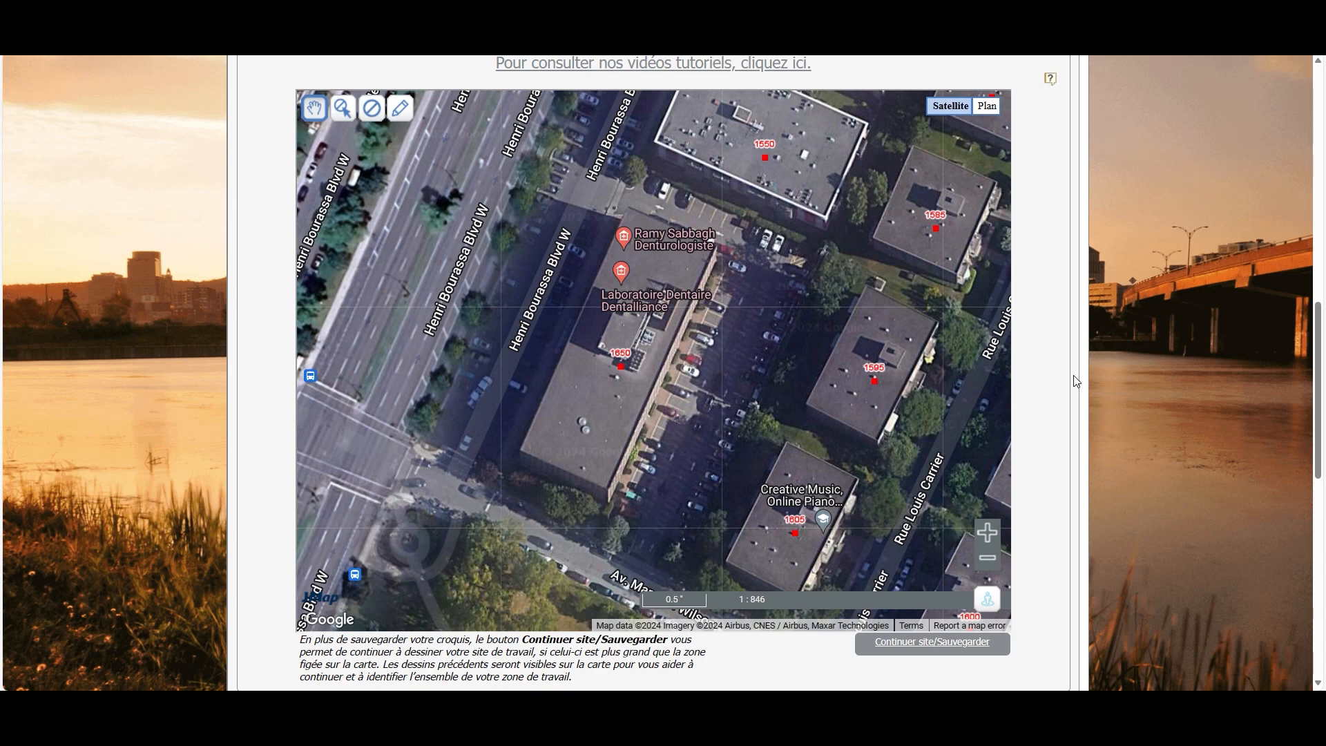
Draw a fence from Marcelin-Wilson 88.39 m up the lot, then 50.75 m toward Henri-Bourassa
left_click(400, 107)
left_click(415, 182)
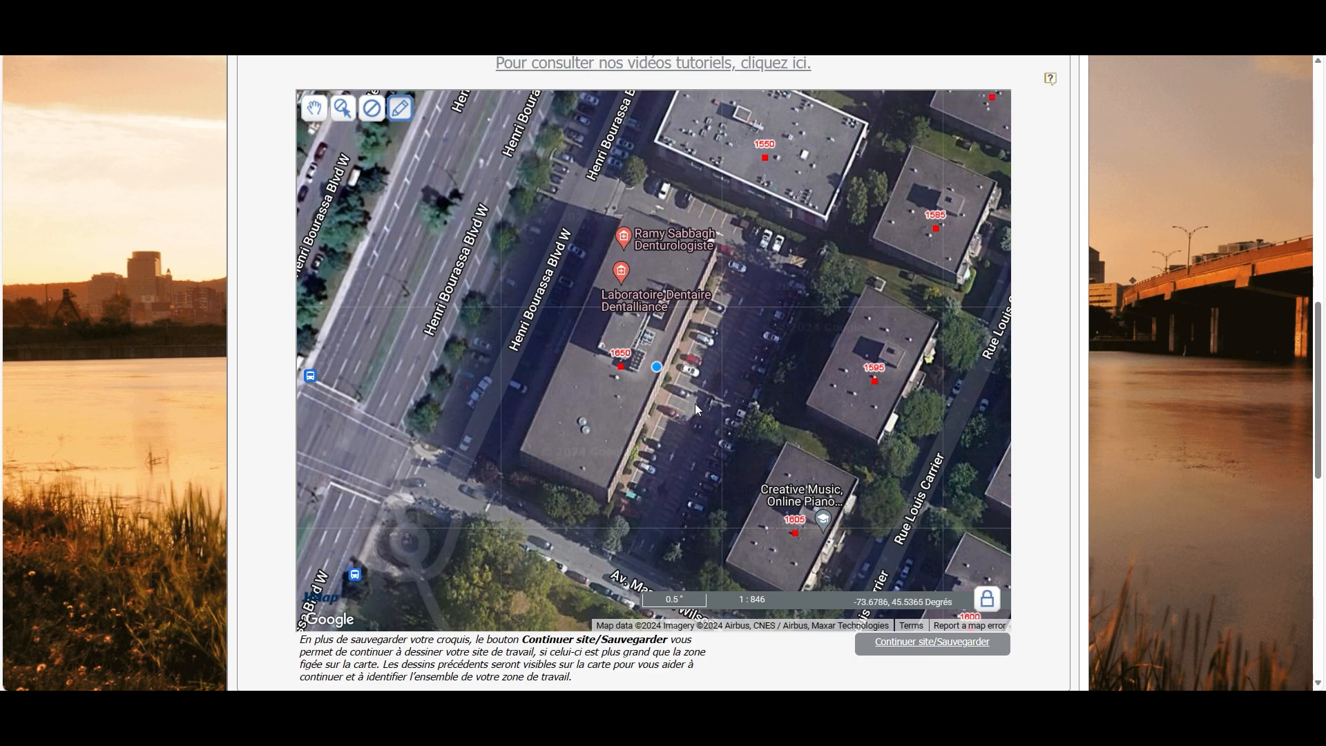
left_click(678, 577)
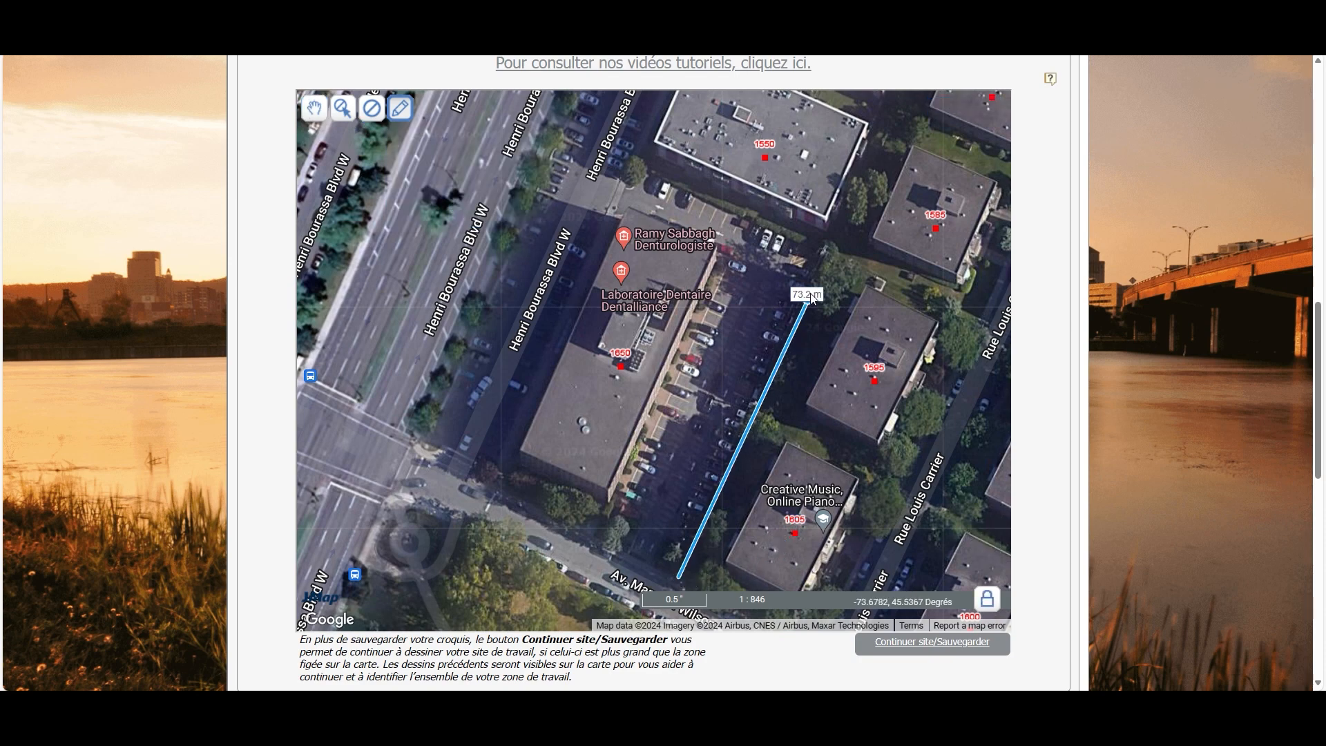
left_click(835, 247)
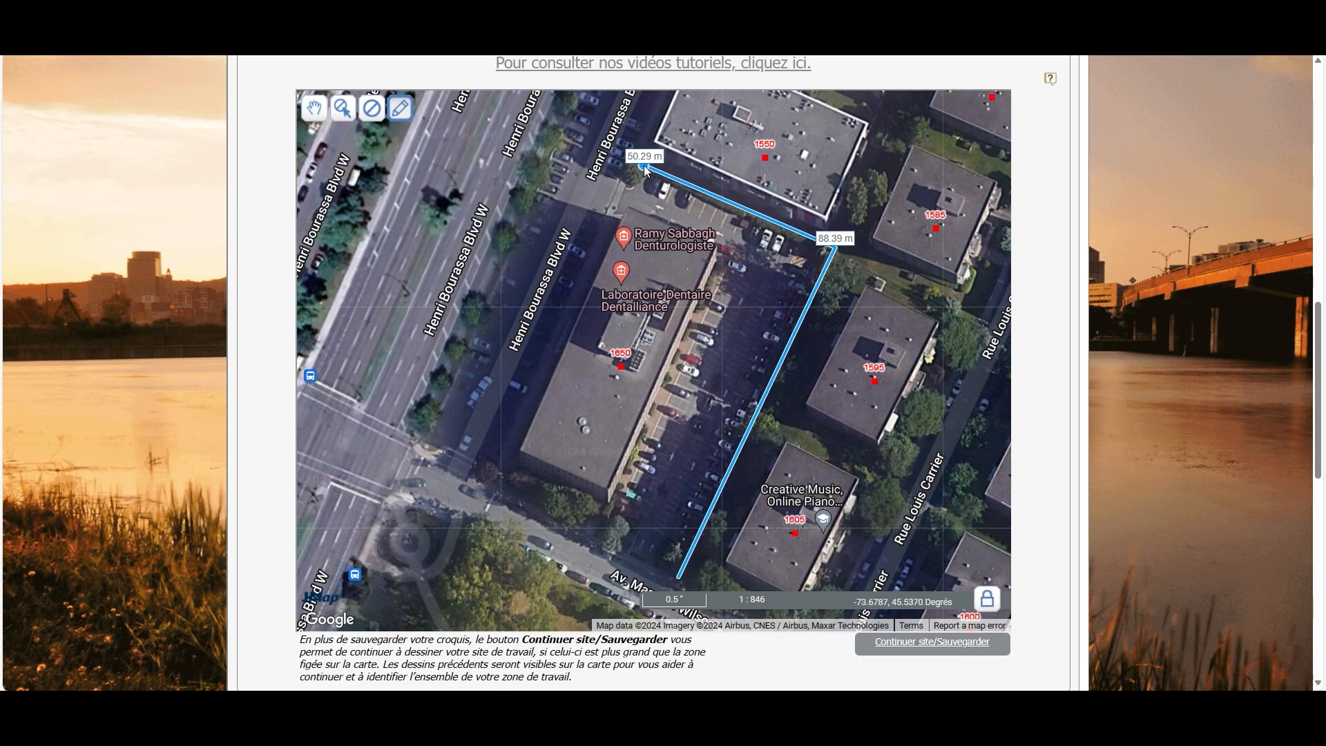
double_click(642, 166)
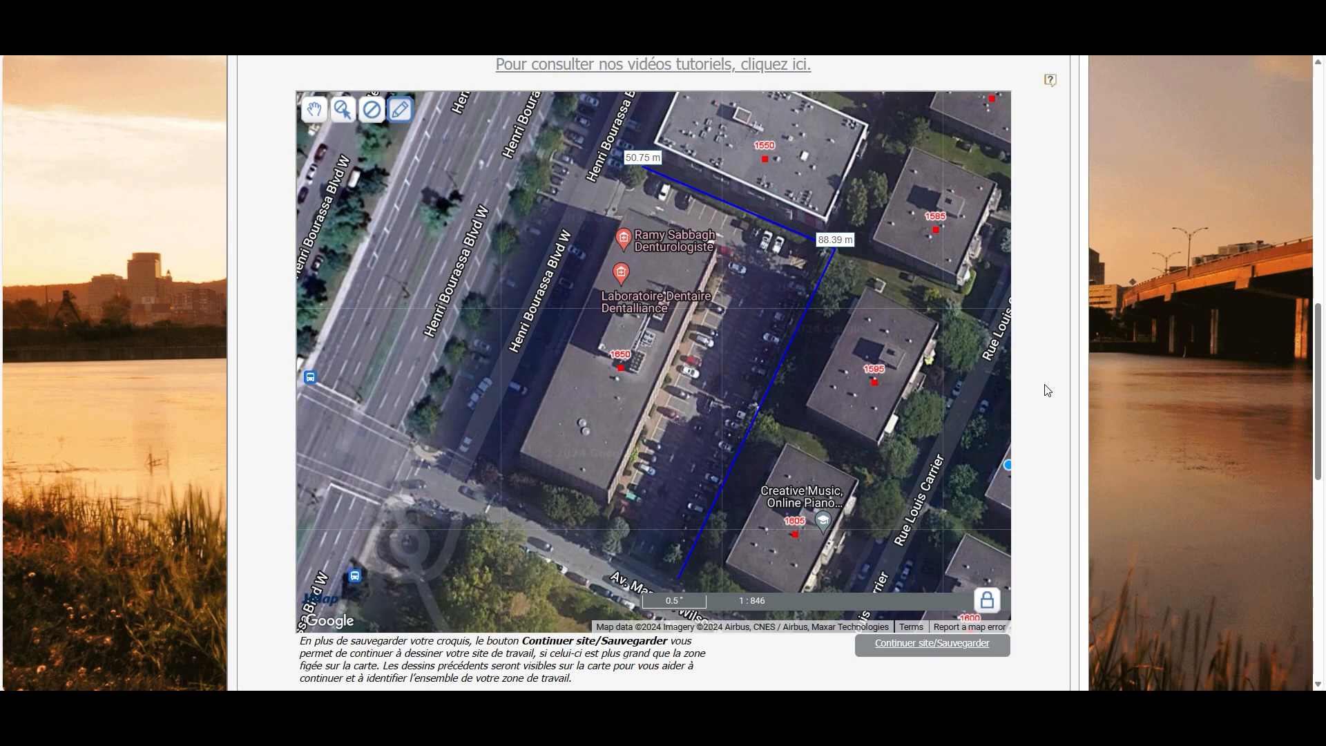
scroll(525, 284, "up", 7)
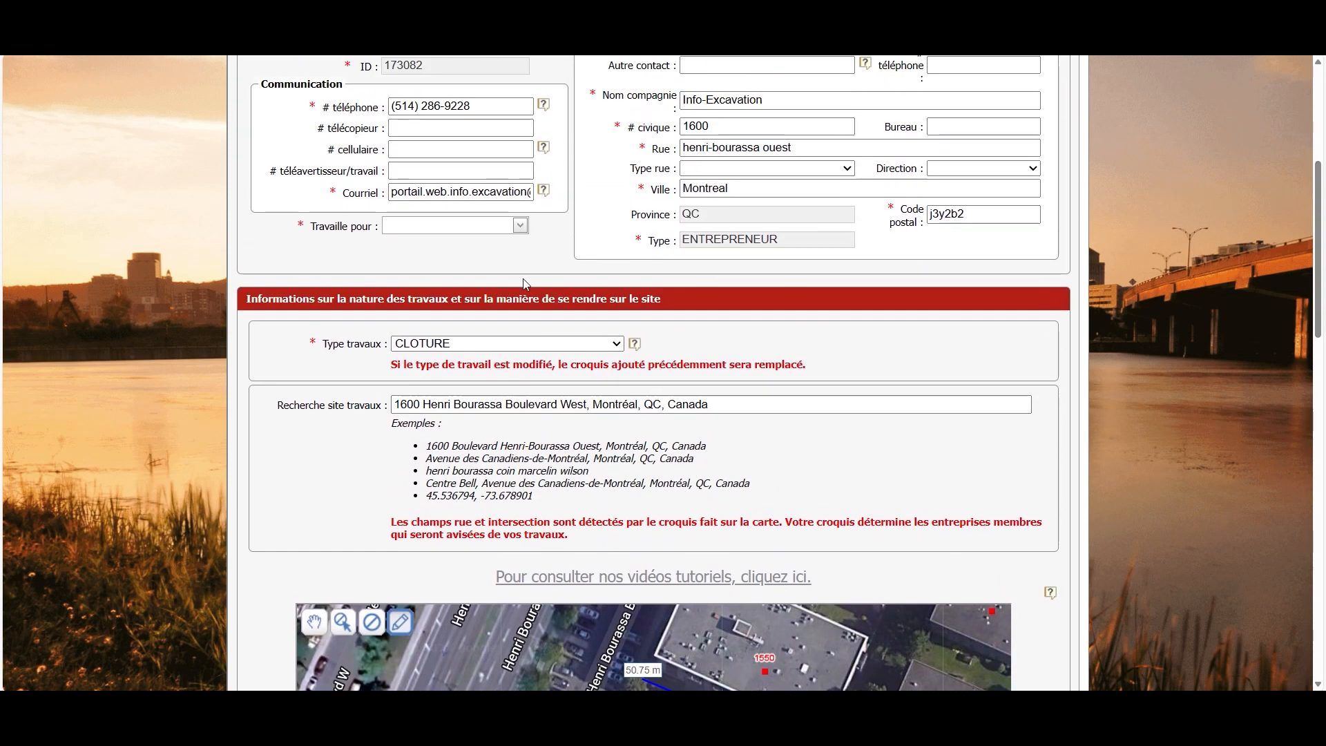
Change the Type travaux to AQUEDUC, clearing the fence line from the map
left_click(474, 343)
type("aq")
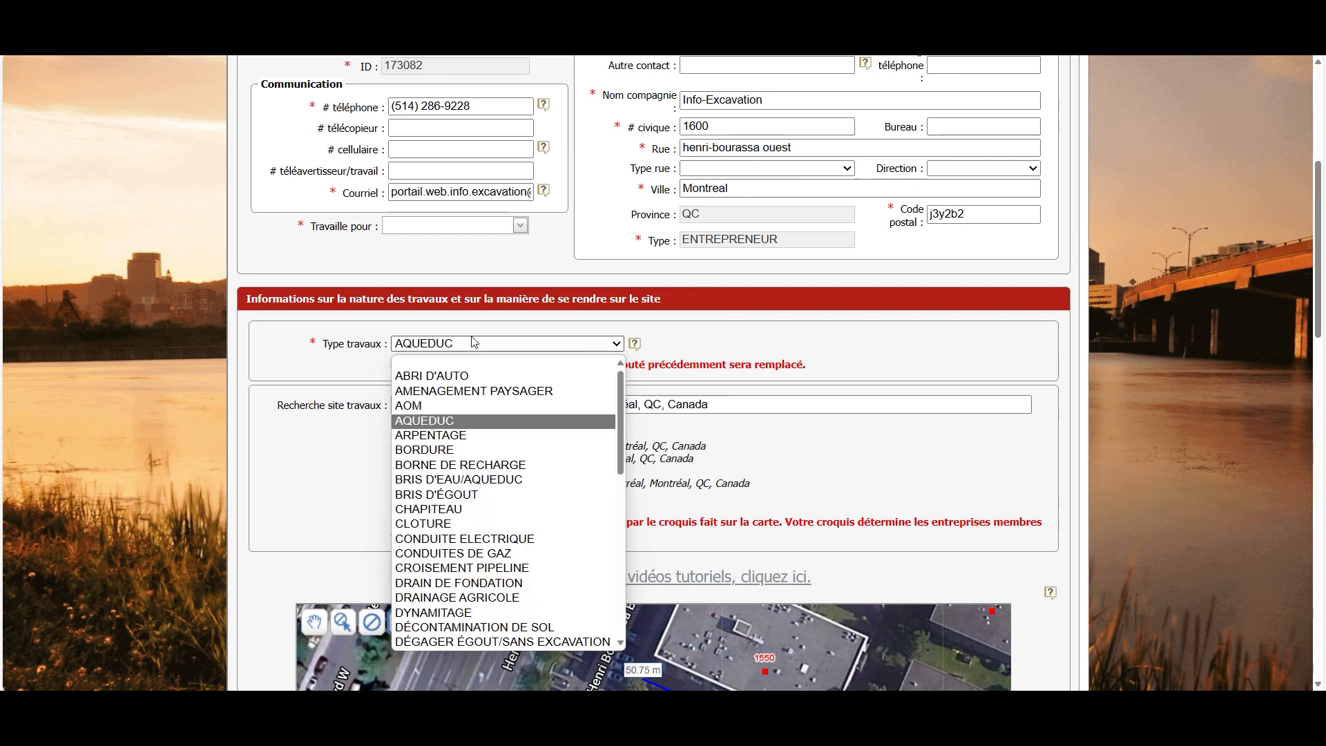
key("Return")
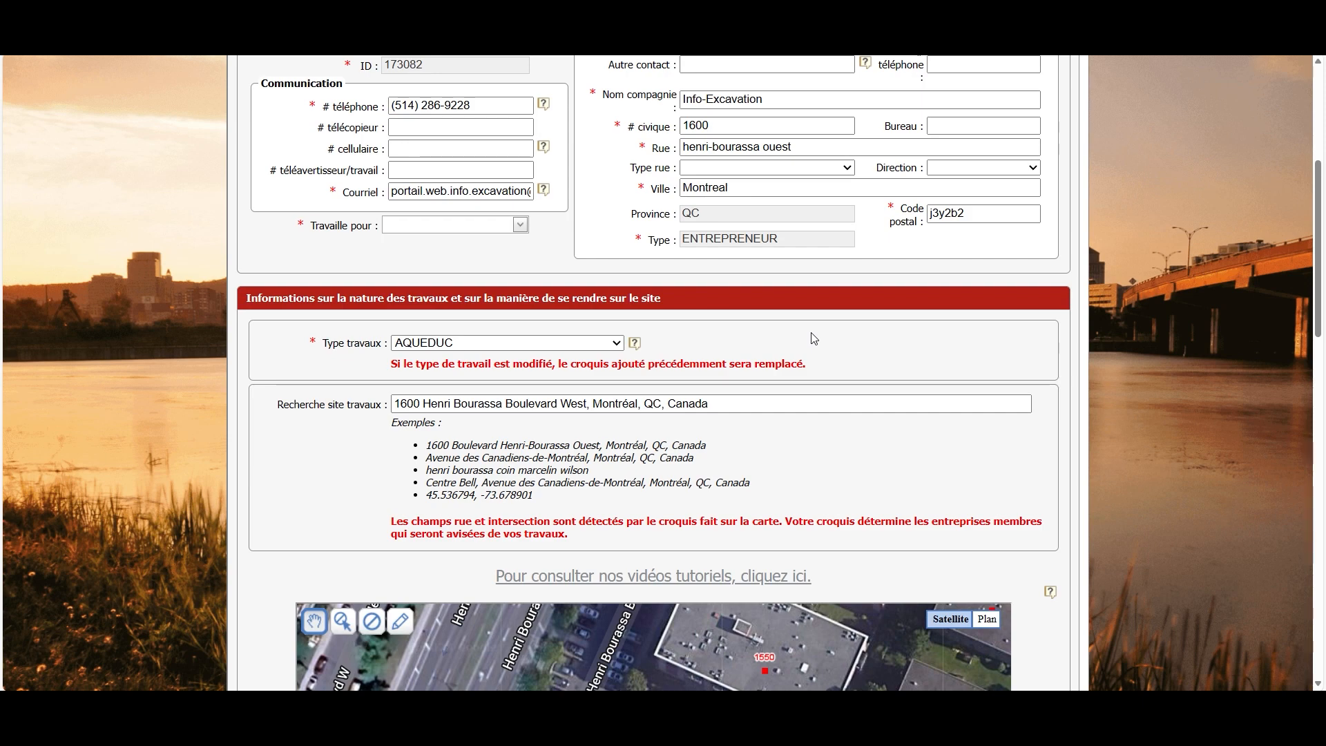
scroll(814, 338, "down", 7)
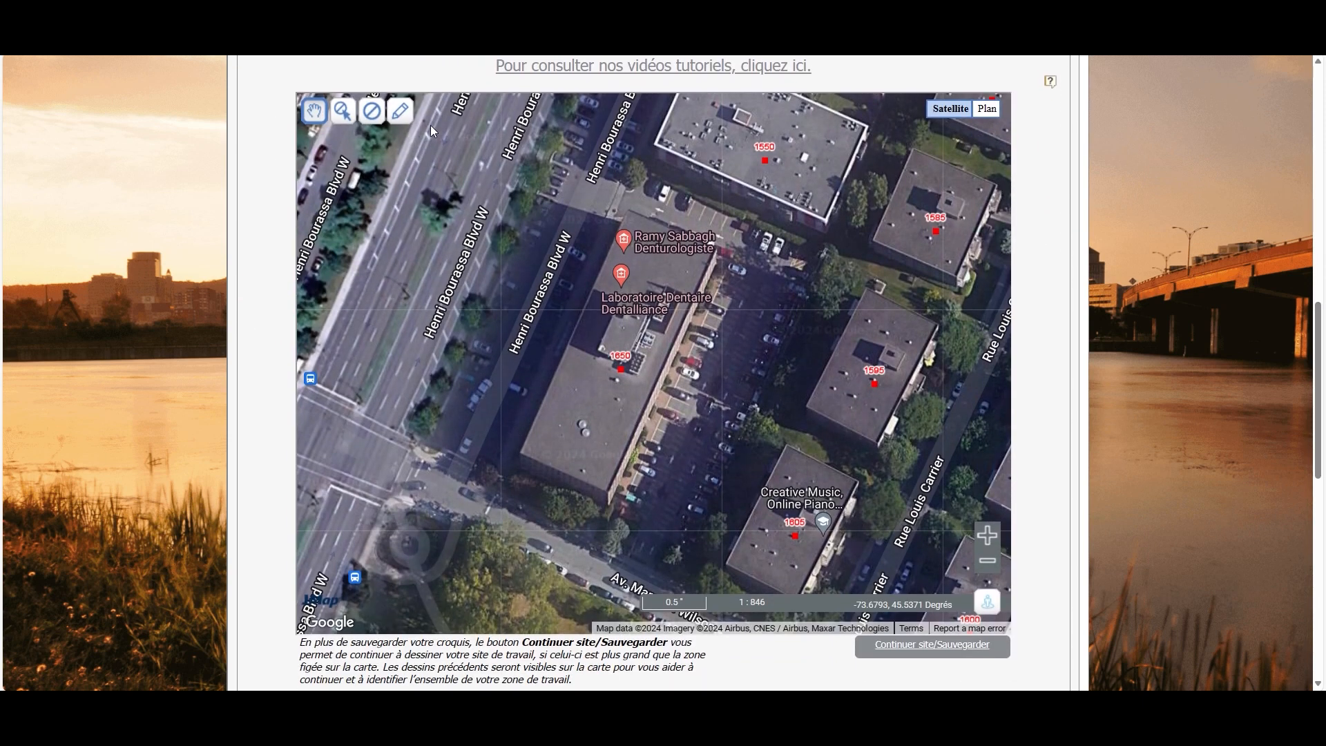
Draw a four-corner Zone de travail over Henri-Bourassa Blvd W from Marcelin-Wilson and save the sketch
scroll(442, 189, "down", 1)
left_click_drag(495, 246, 556, 461)
left_click(400, 111)
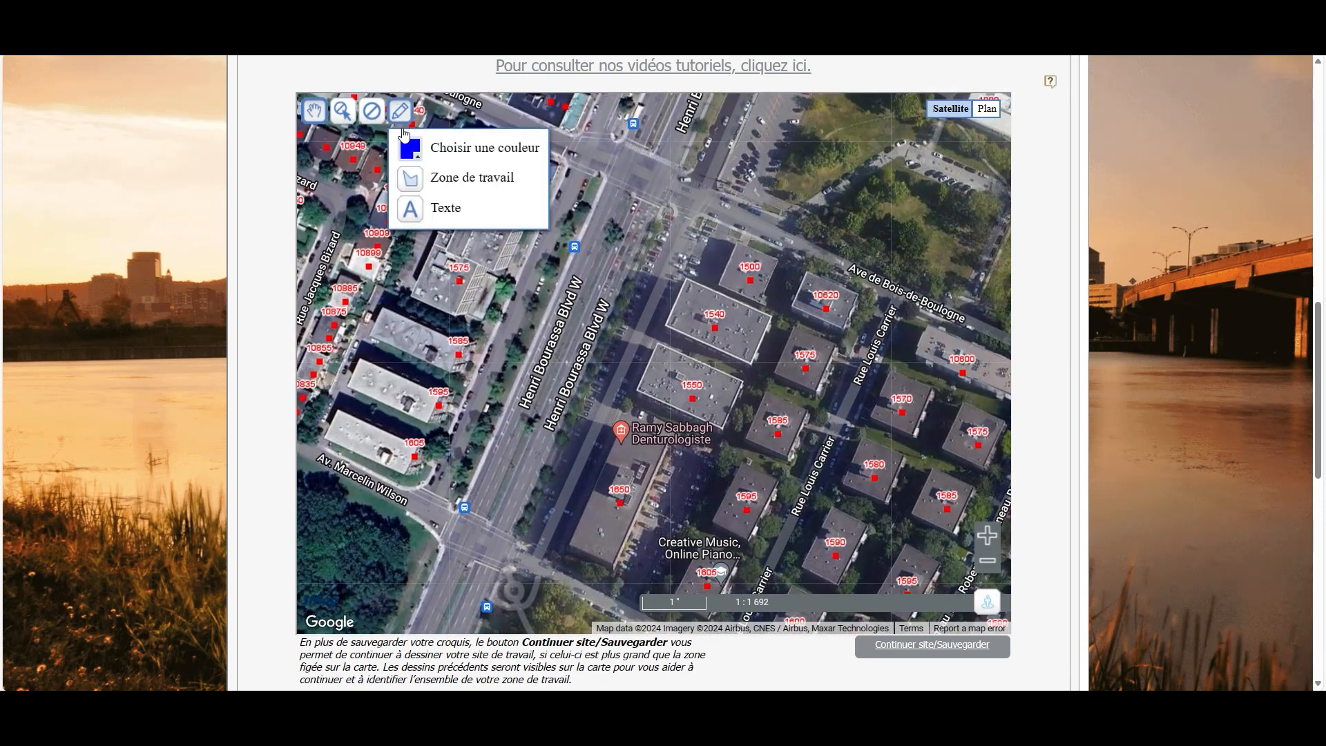
left_click(428, 177)
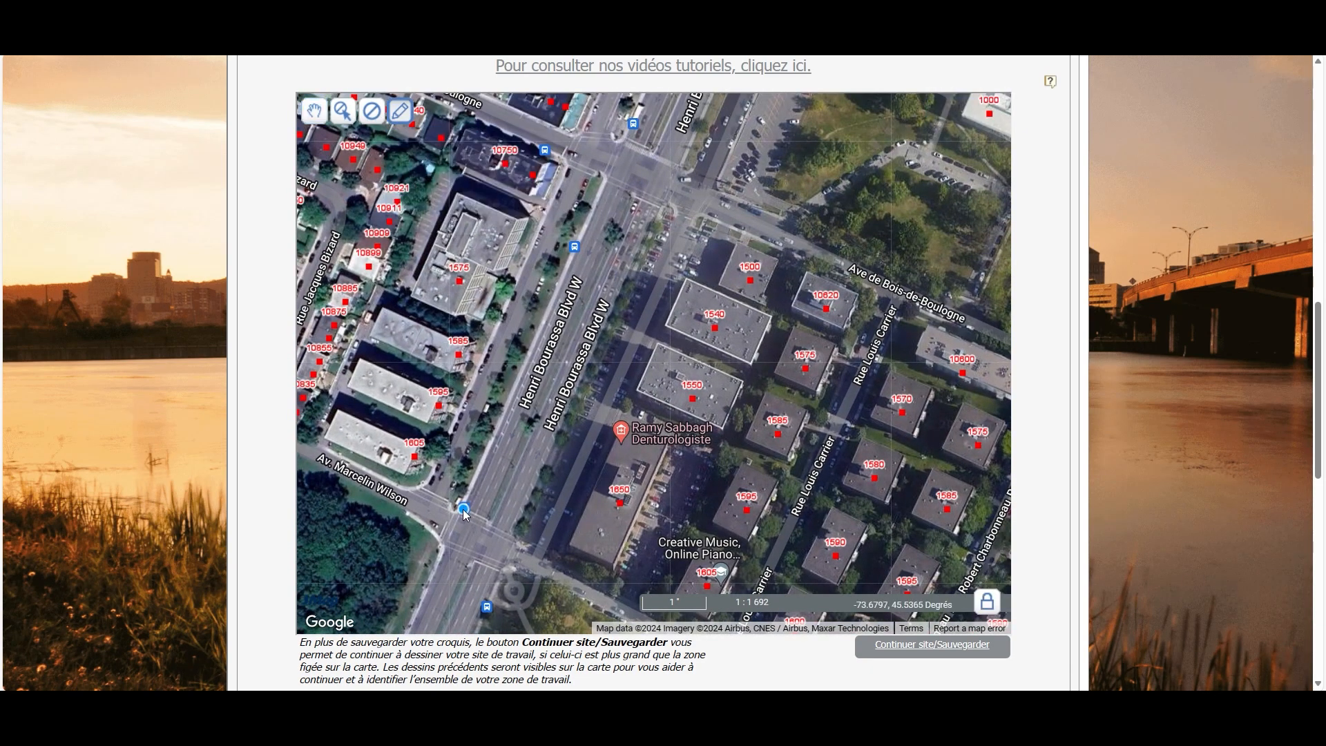
left_click(457, 506)
left_click(528, 536)
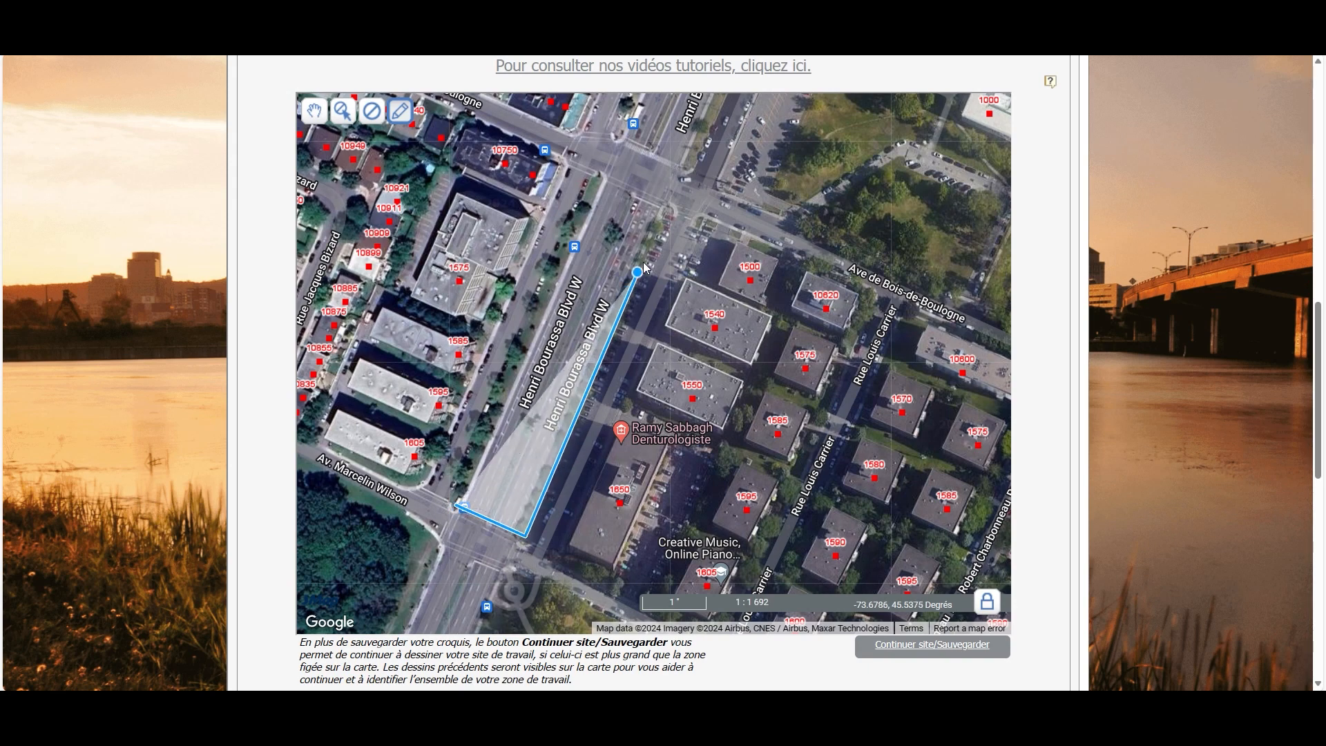
left_click(668, 197)
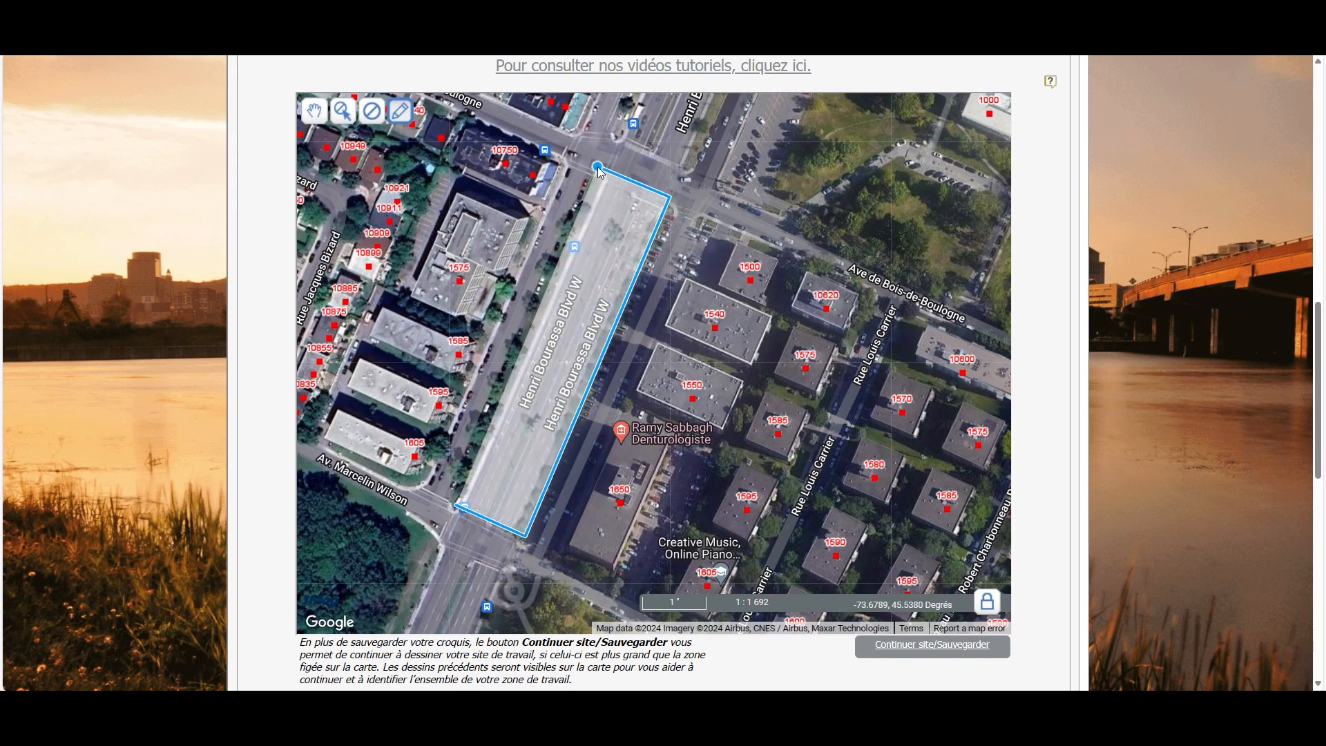
left_click(599, 165)
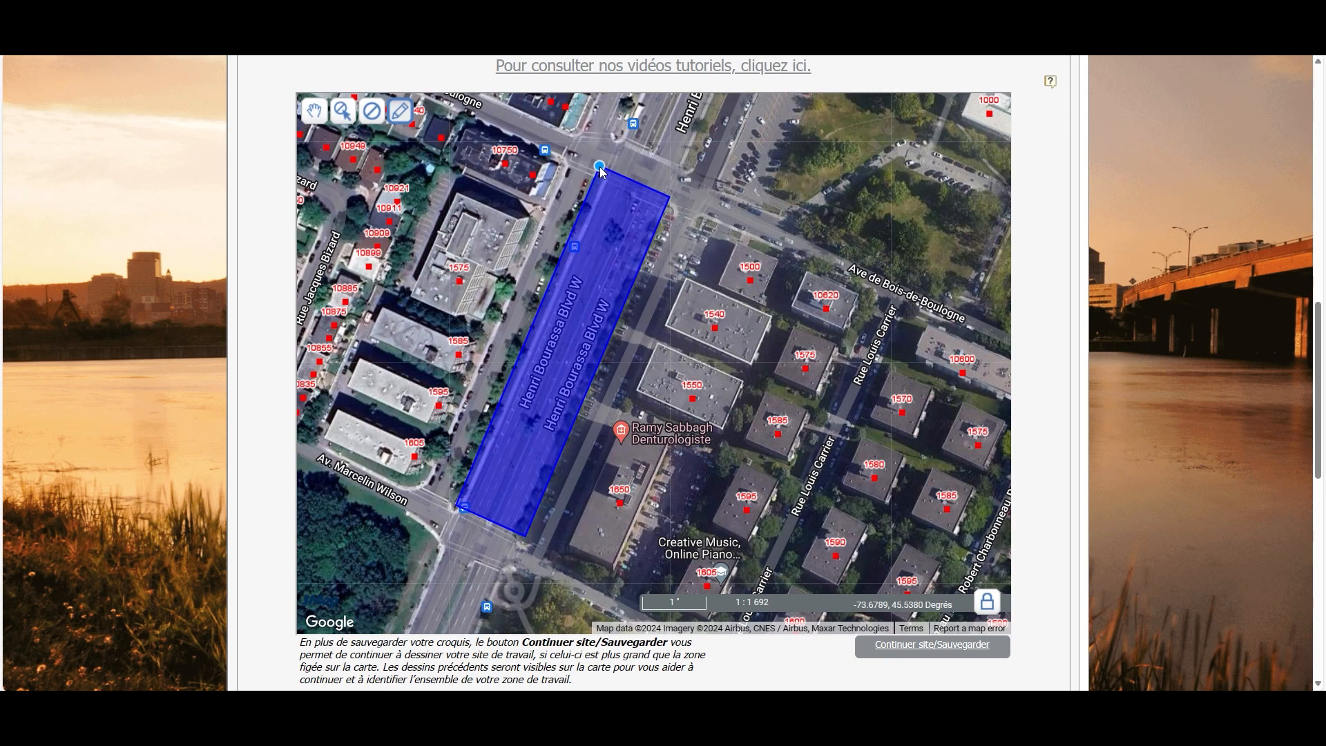
left_click(936, 653)
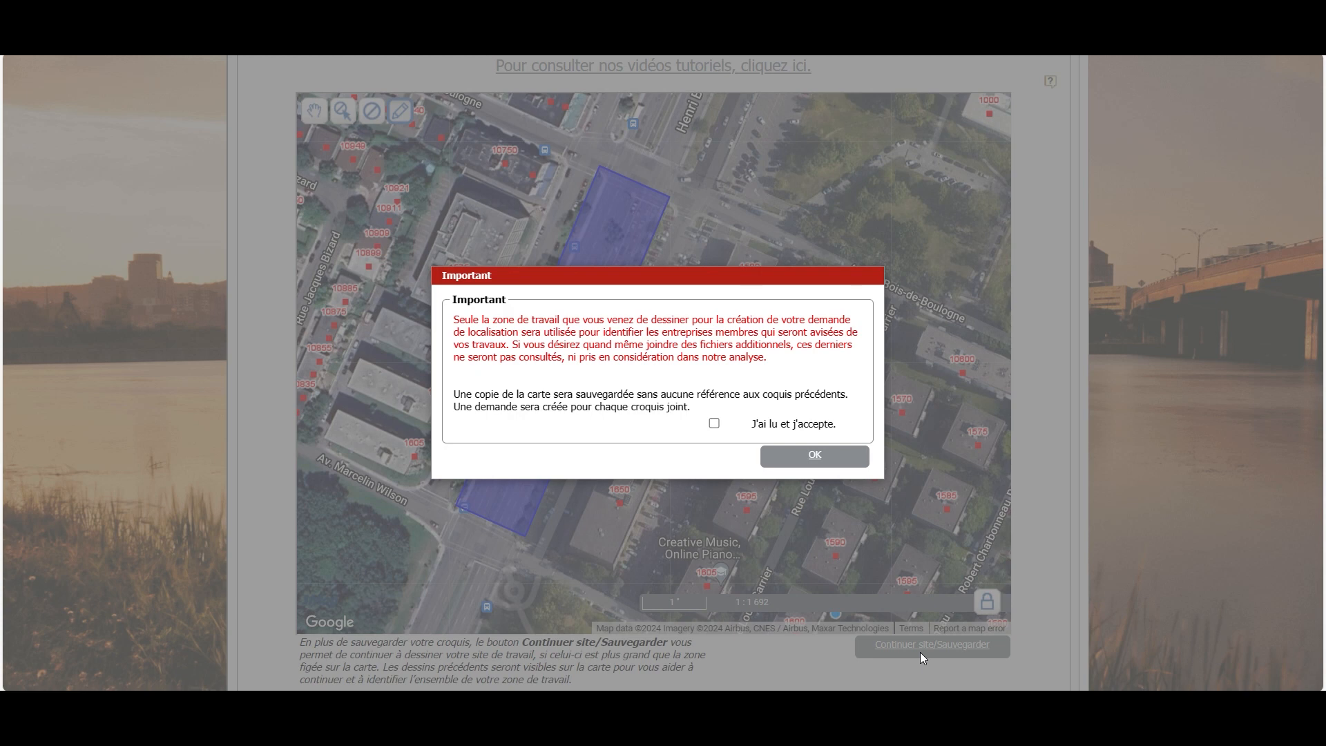
Accept the 'J'ai lu et j'accepte' notice to save the Henri-Bourassa sketch, then zoom out the map
left_click(713, 423)
left_click(806, 459)
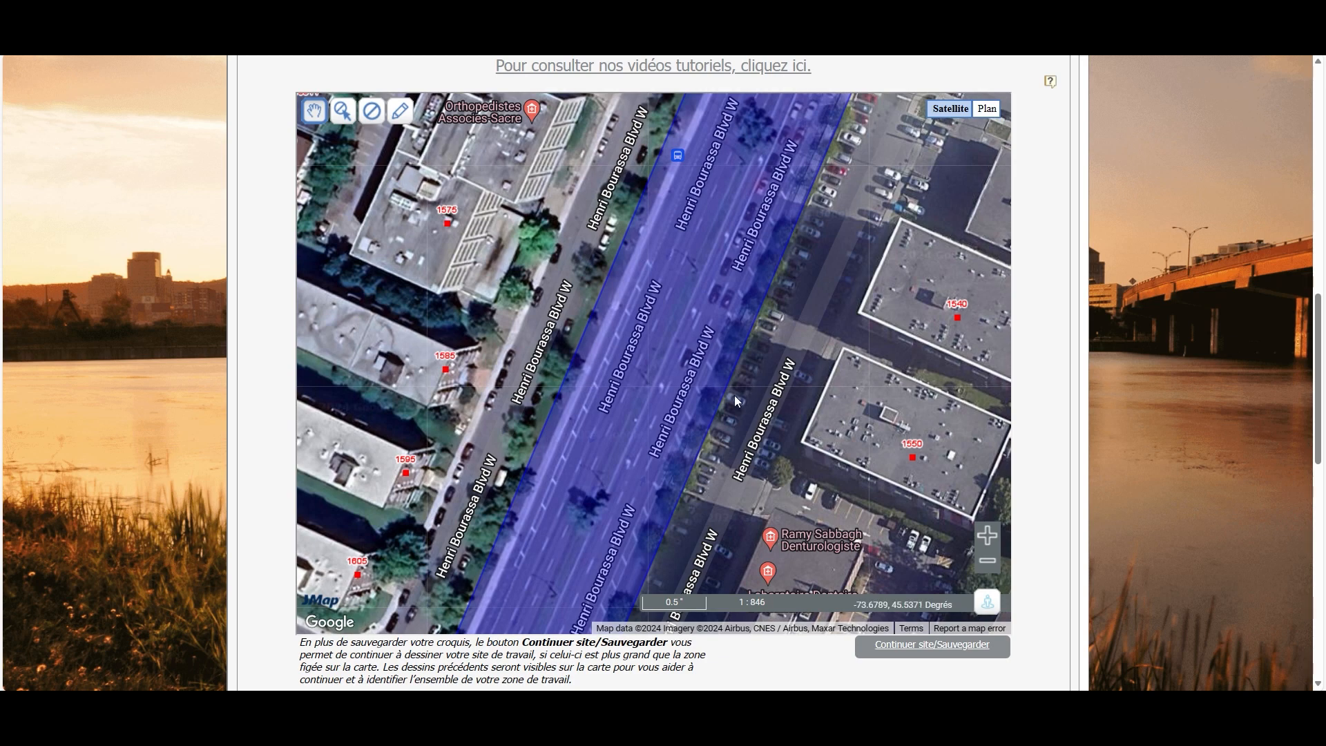
scroll(732, 397, "down", 1)
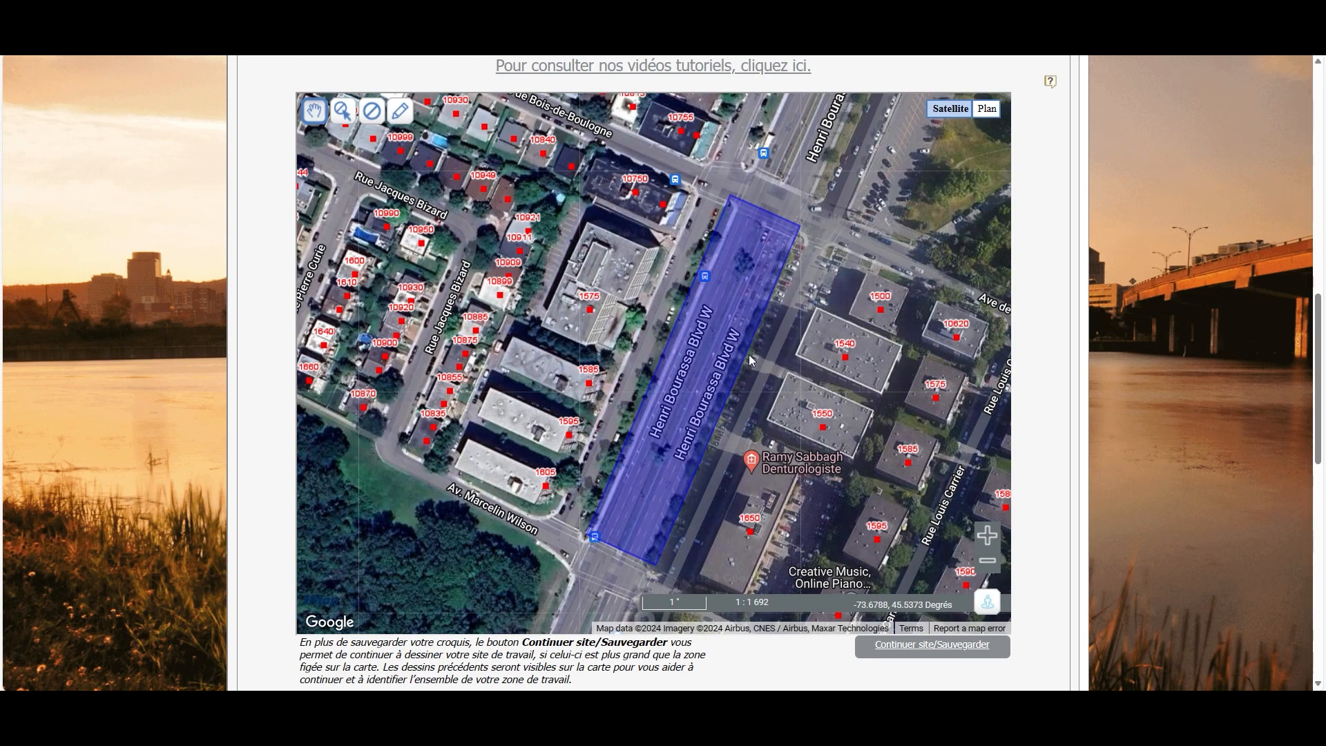
Outline a second Zone de travail along Av. Marcelin Wilson from the Henri-Bourassa corner
left_click_drag(670, 474, 703, 419)
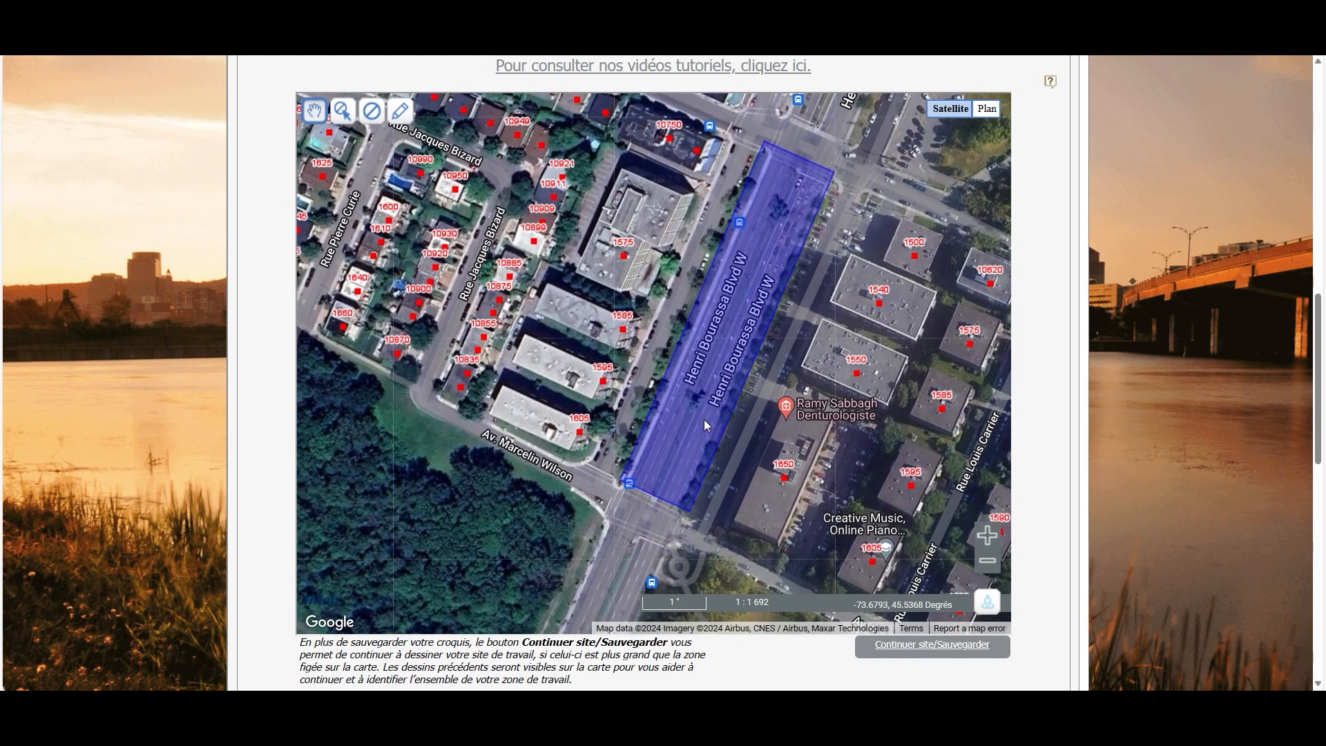
left_click(399, 110)
left_click(455, 178)
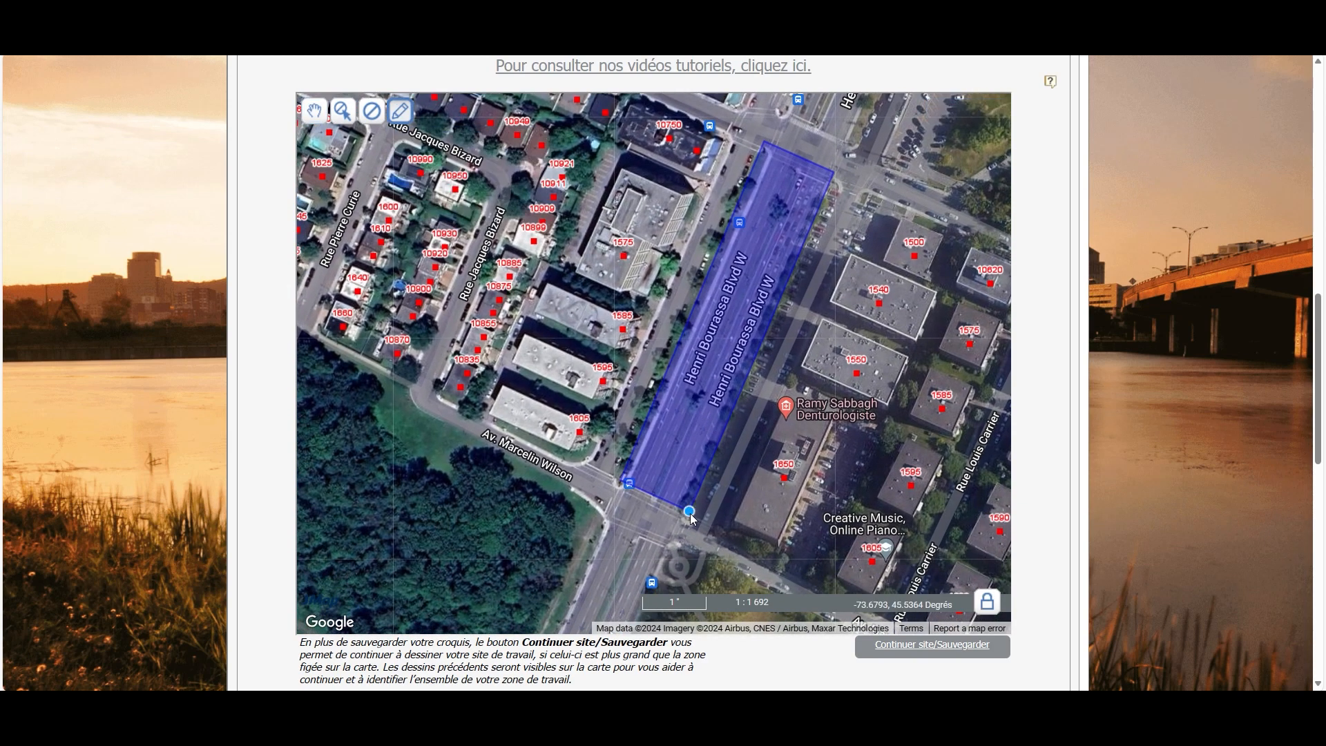
left_click(689, 511)
left_click(674, 543)
left_click(410, 406)
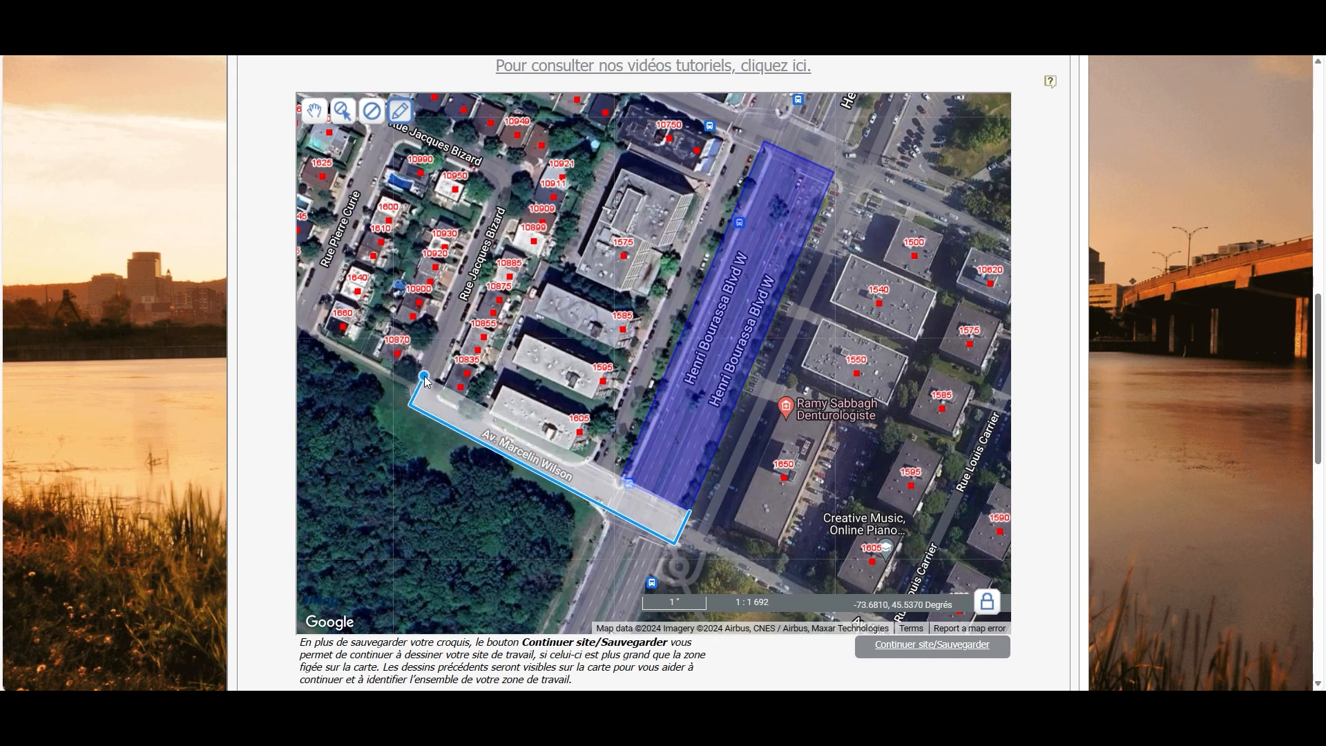
double_click(425, 380)
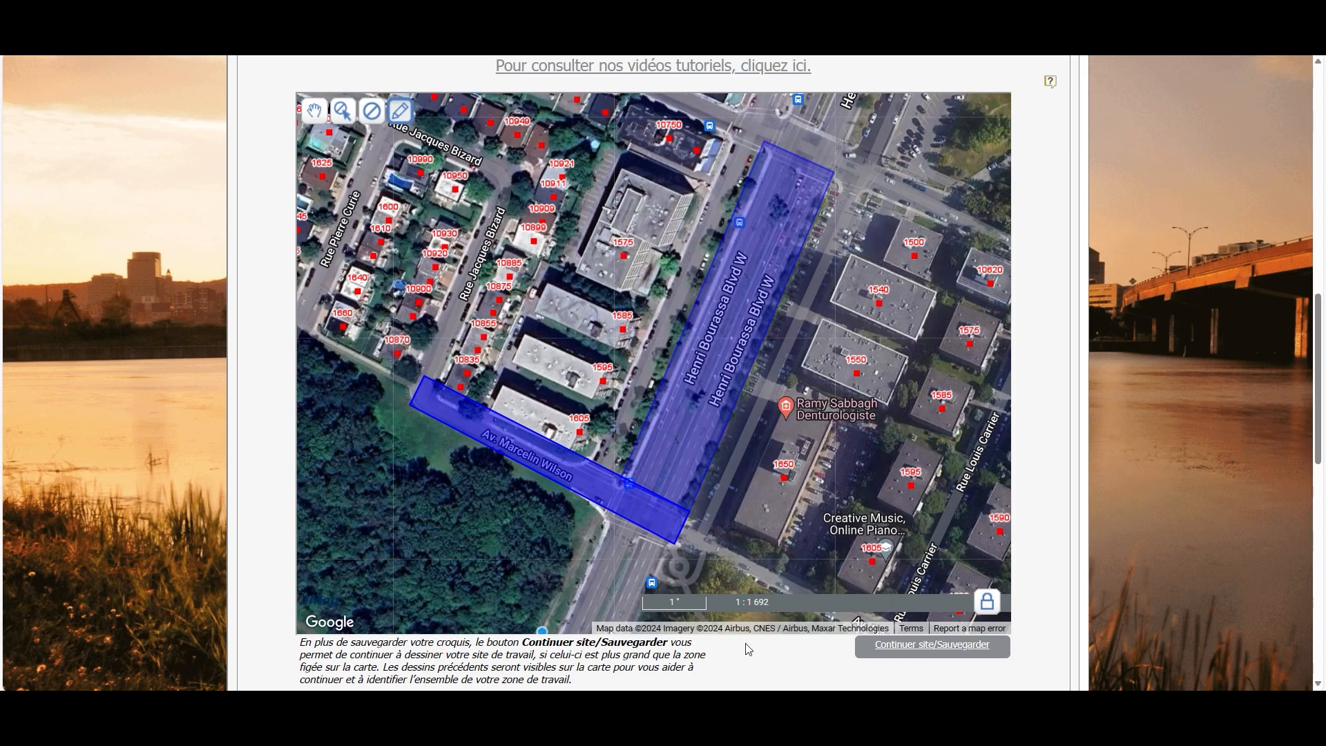
Save the Marcelin Wilson sketch, accepting the notice, and scroll down to the excavation form
left_click(965, 650)
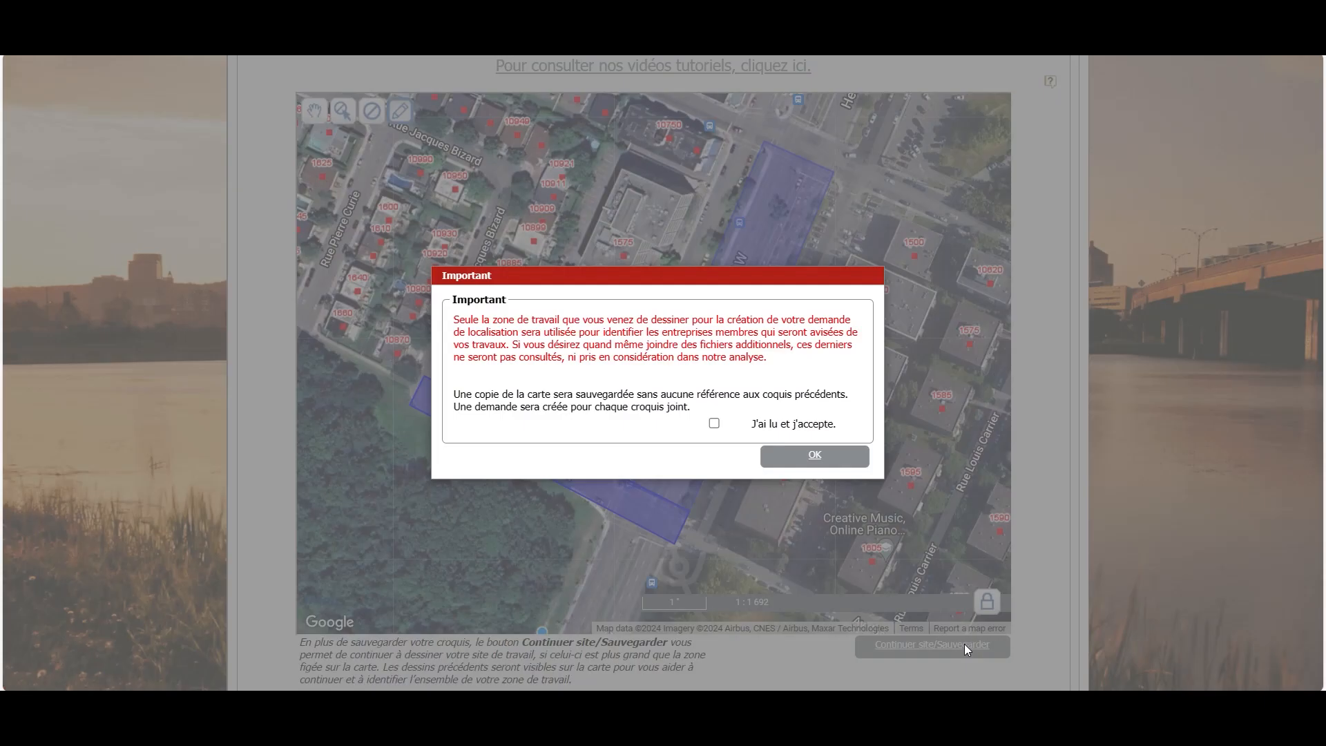
left_click(714, 423)
left_click(815, 457)
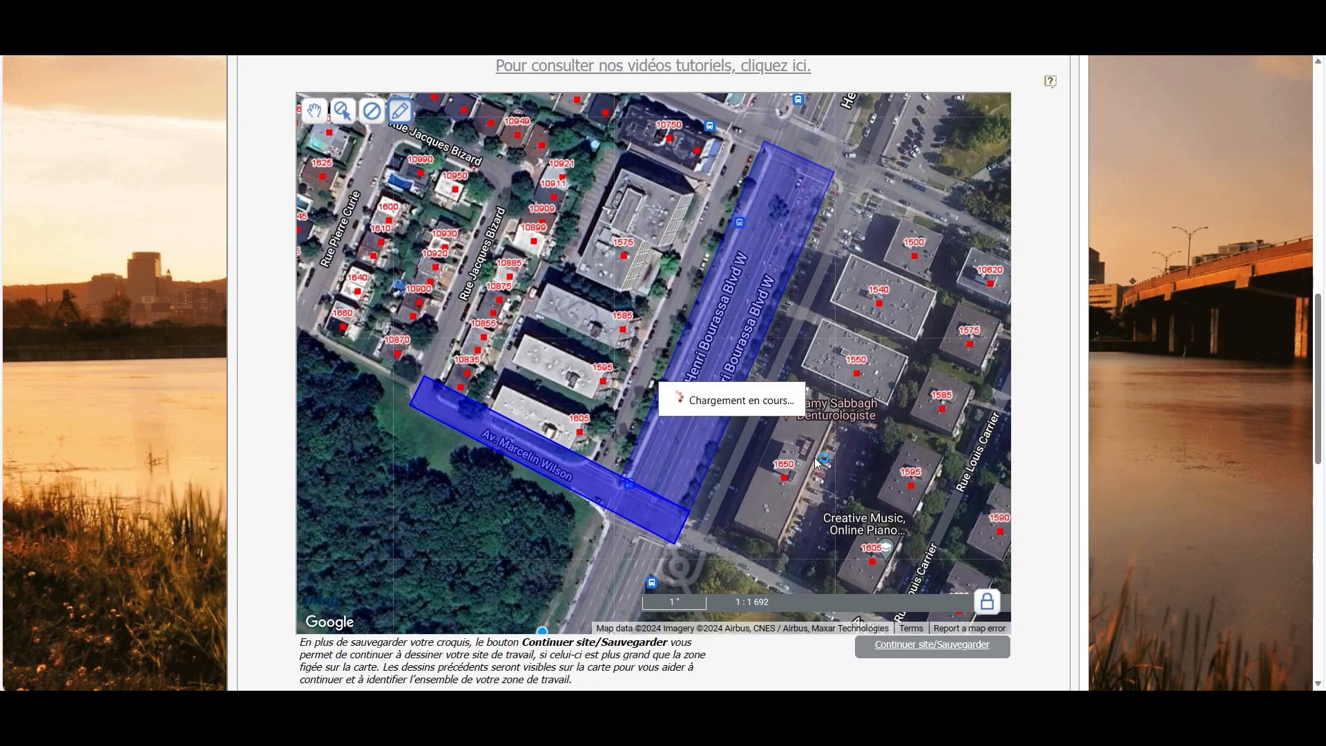
scroll(1321, 372, "down", 2)
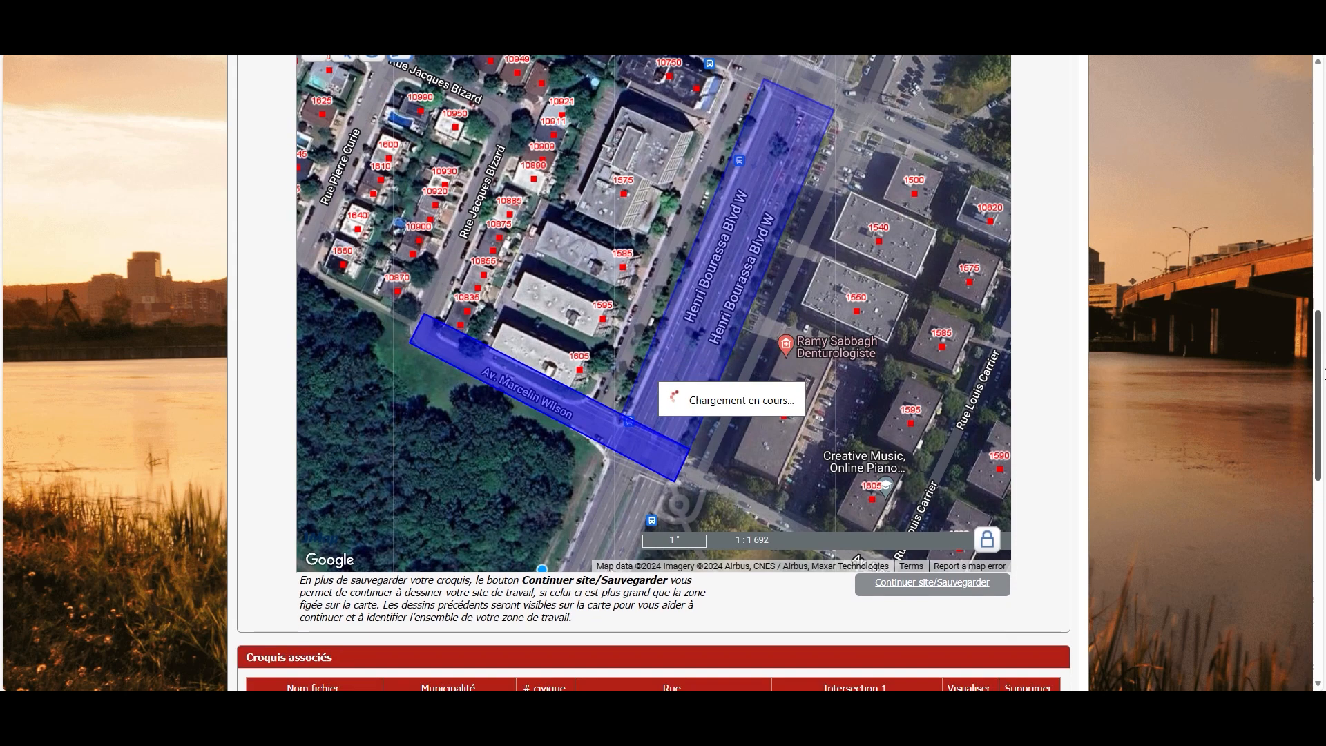
scroll(1322, 373, "down", 3)
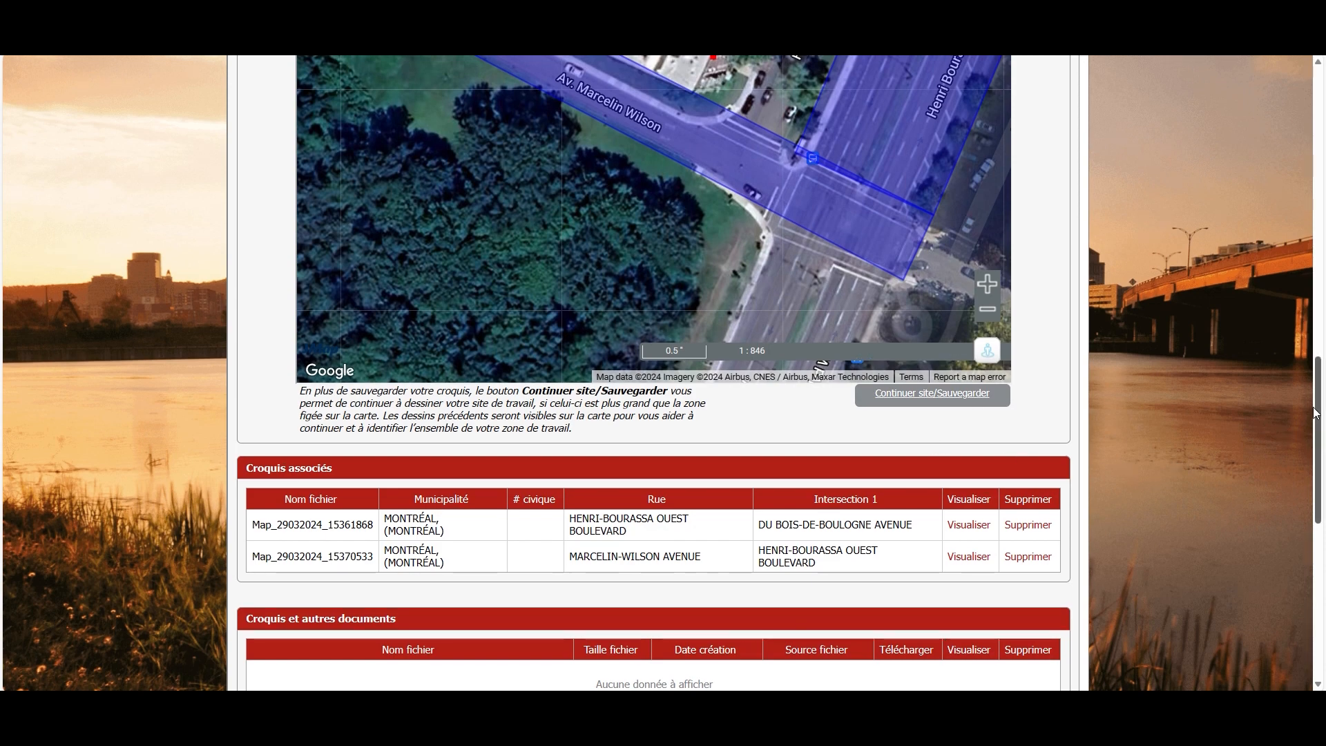
left_click_drag(1315, 413, 1320, 488)
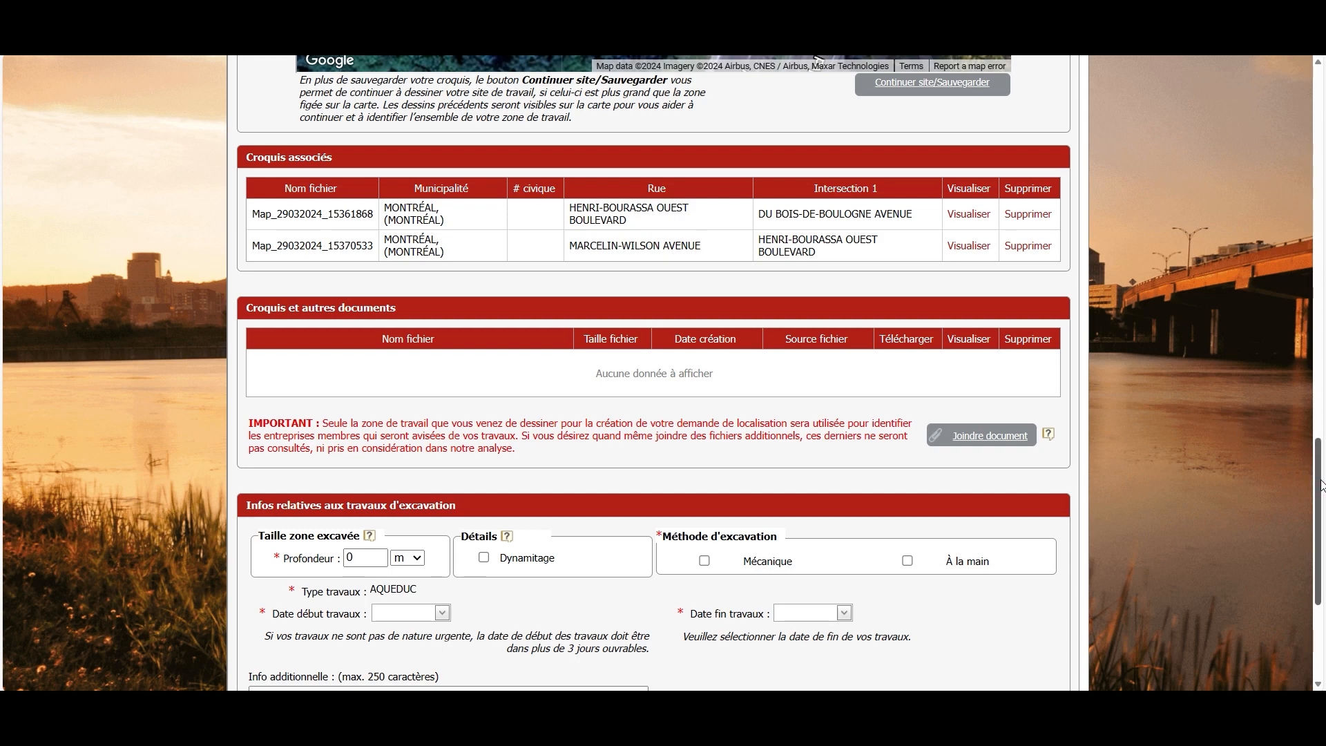
Pick April 12, 2024 in the Date début travaux calendar
left_click_drag(1316, 471, 1314, 541)
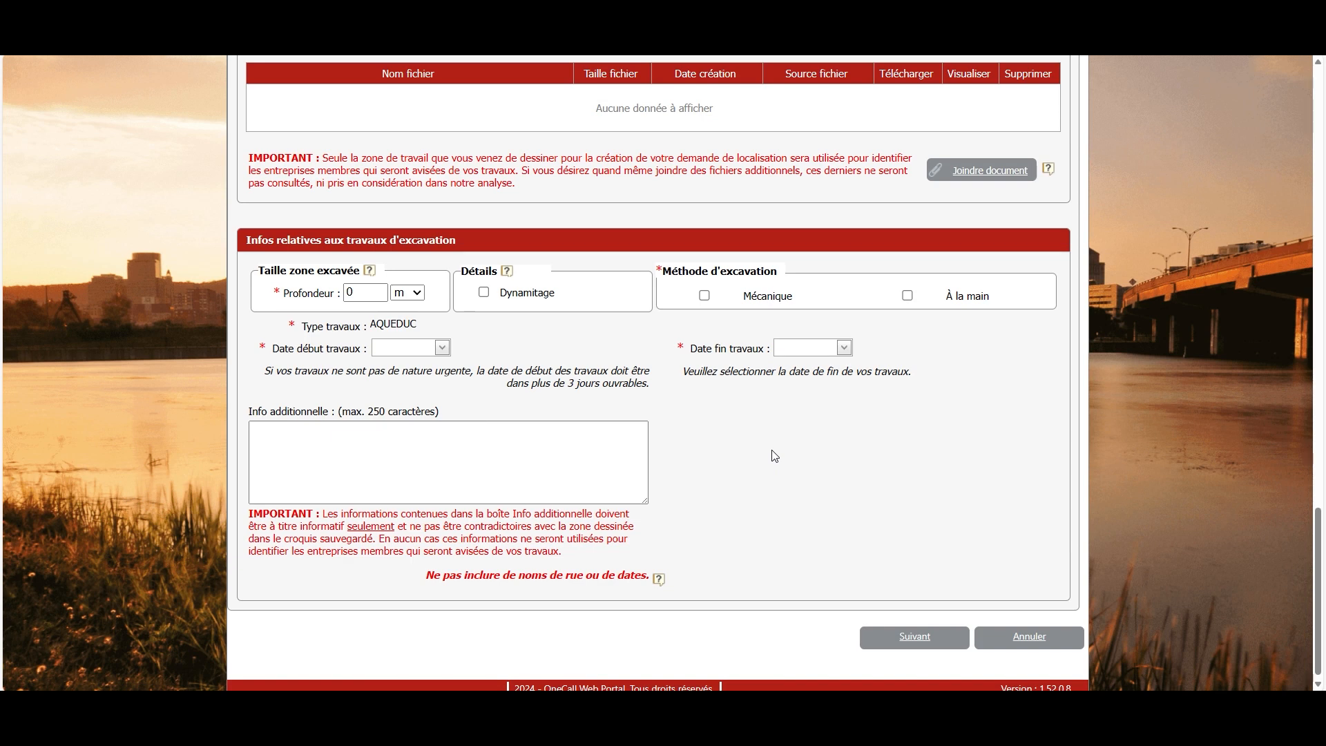
left_click(440, 349)
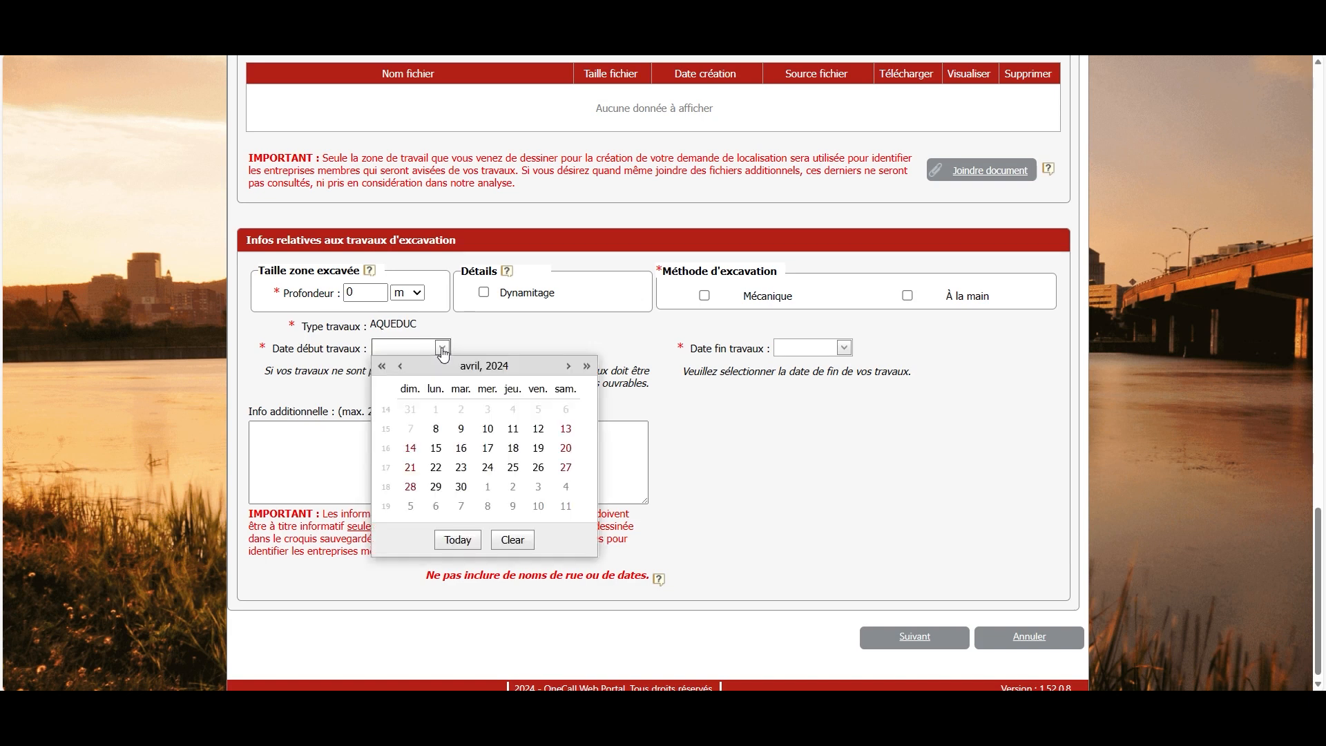
left_click(540, 426)
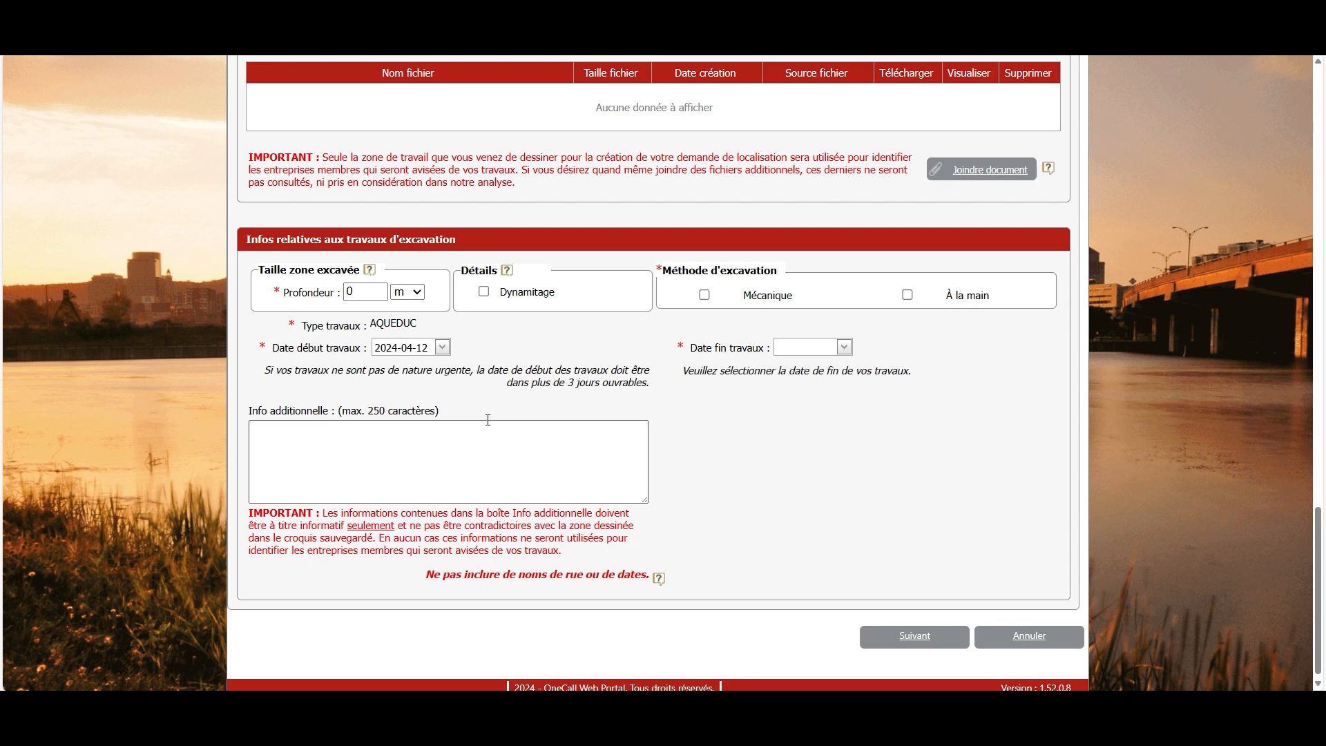
Set the end date to 2024-04-30, depth to 1 m, and excavation method to Mécanique
left_click(844, 346)
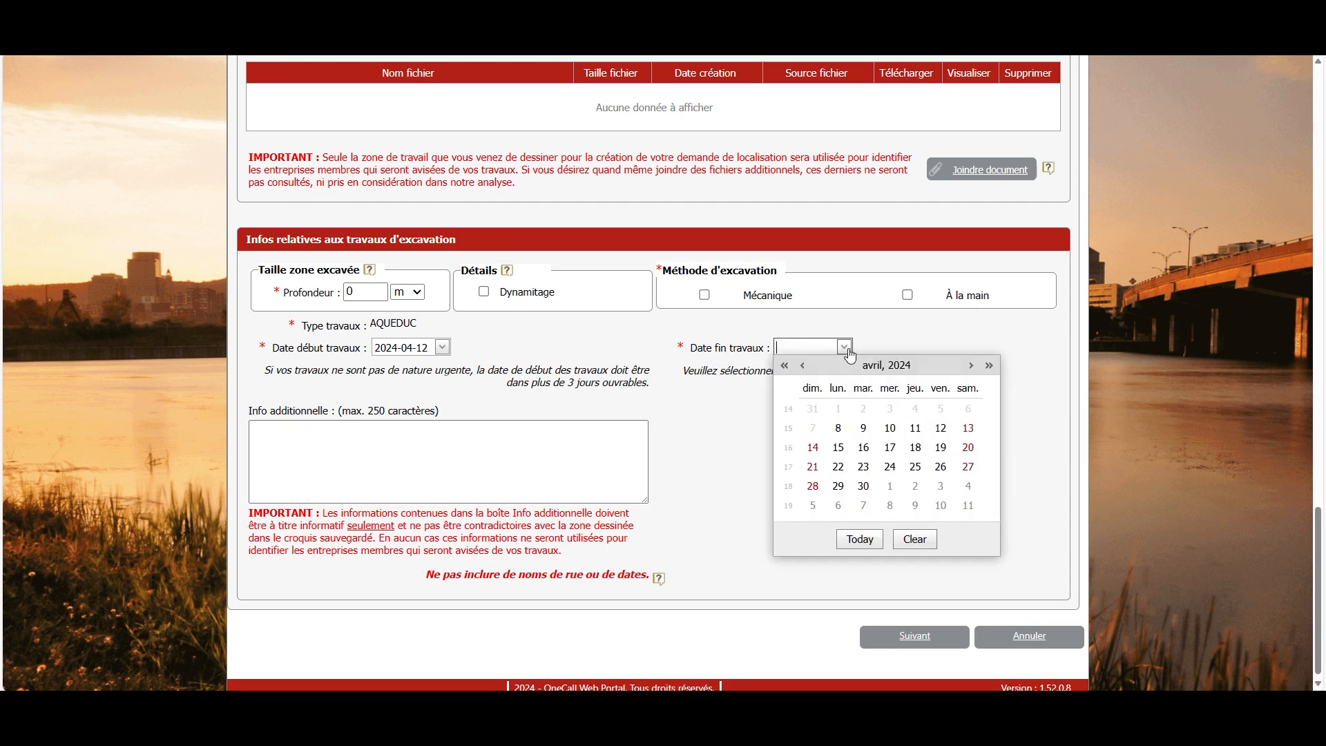
left_click(867, 492)
left_click(352, 290)
type("1")
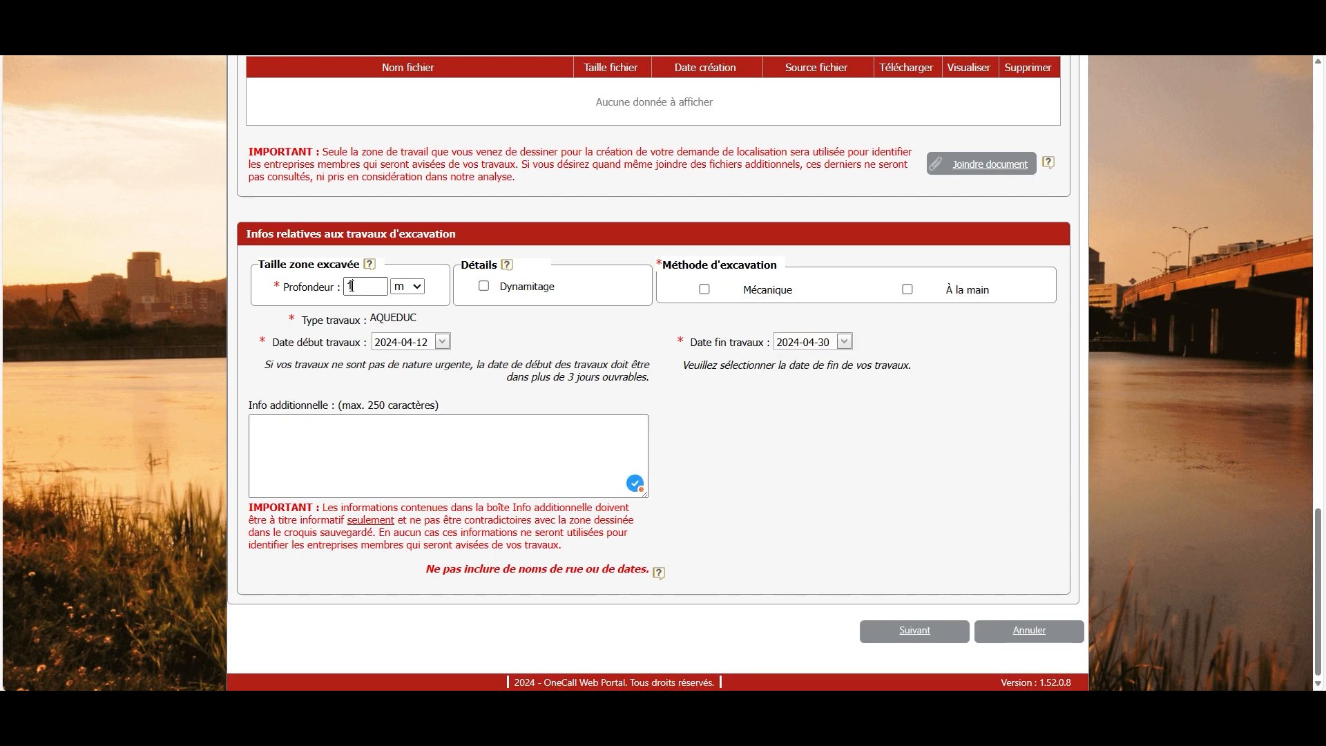
left_click(705, 289)
left_click(386, 445)
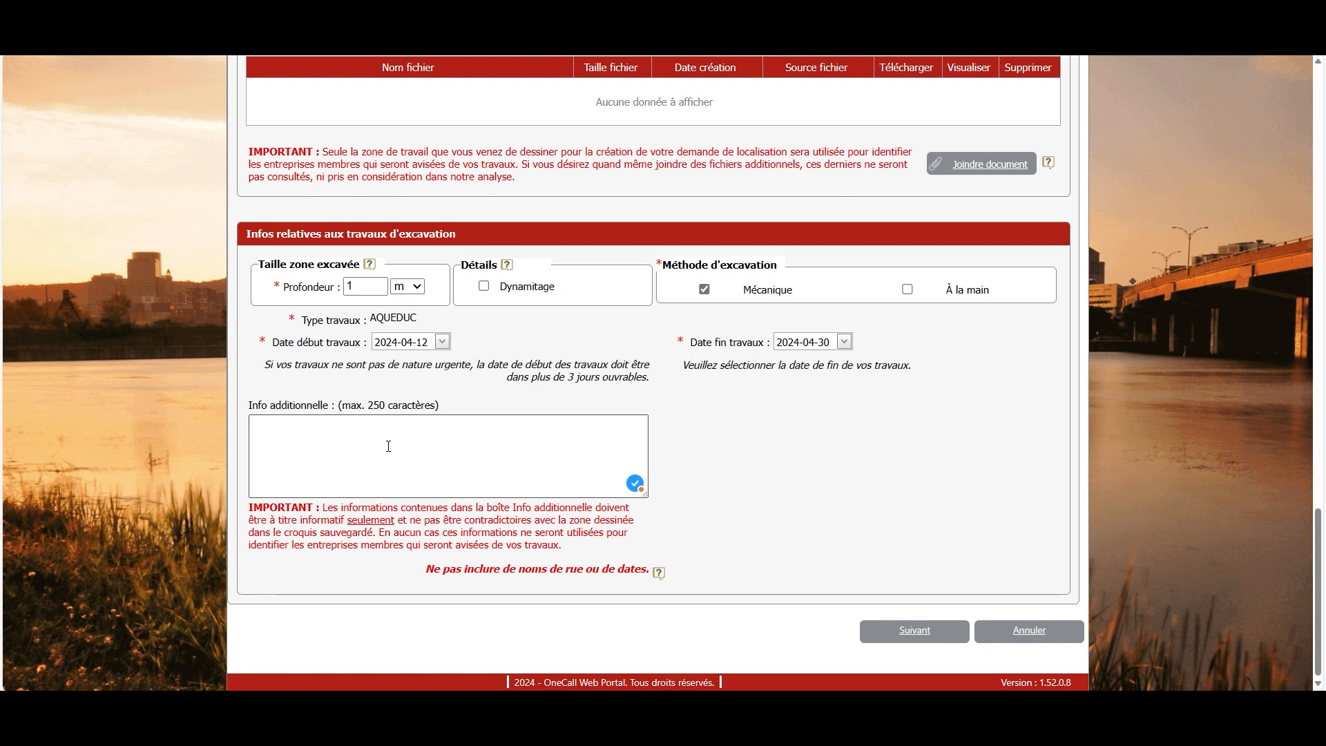
left_click(919, 636)
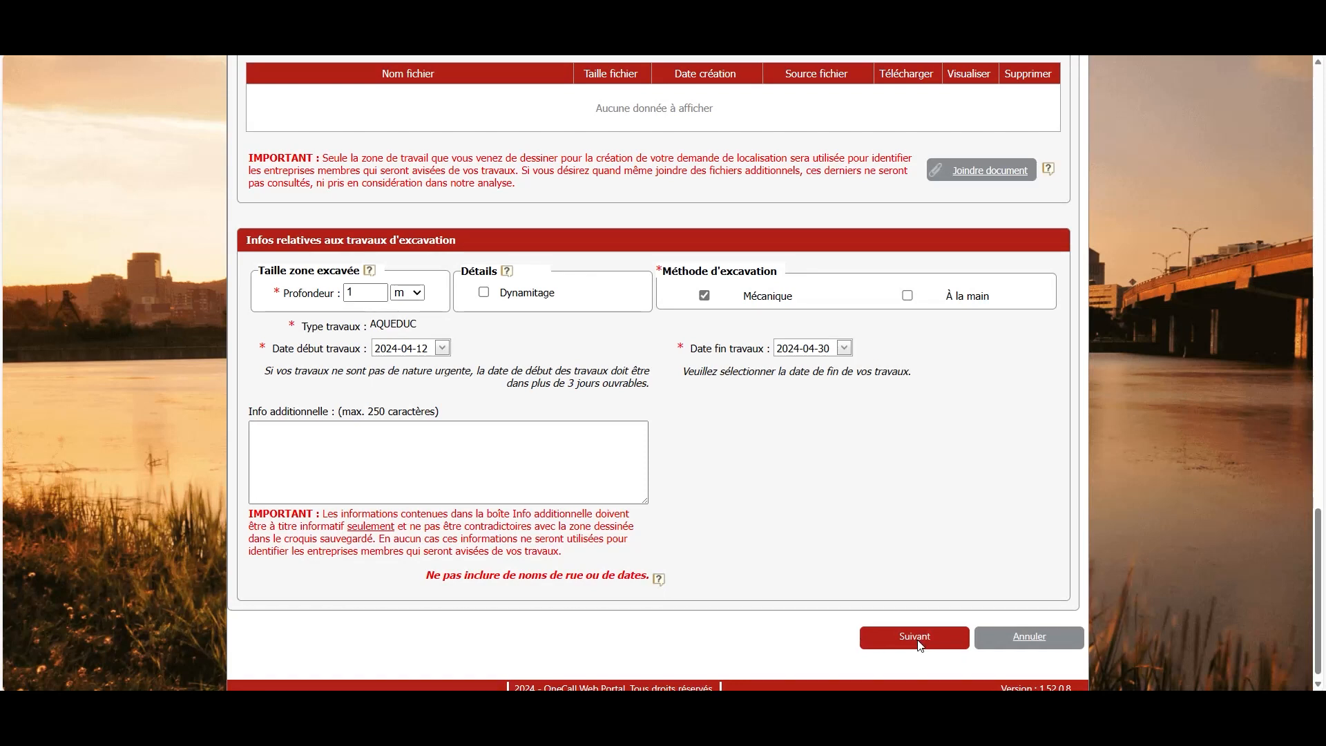
Submit both locate requests with Soumettre and view the Confirmation page
scroll(1312, 356, "down", 1)
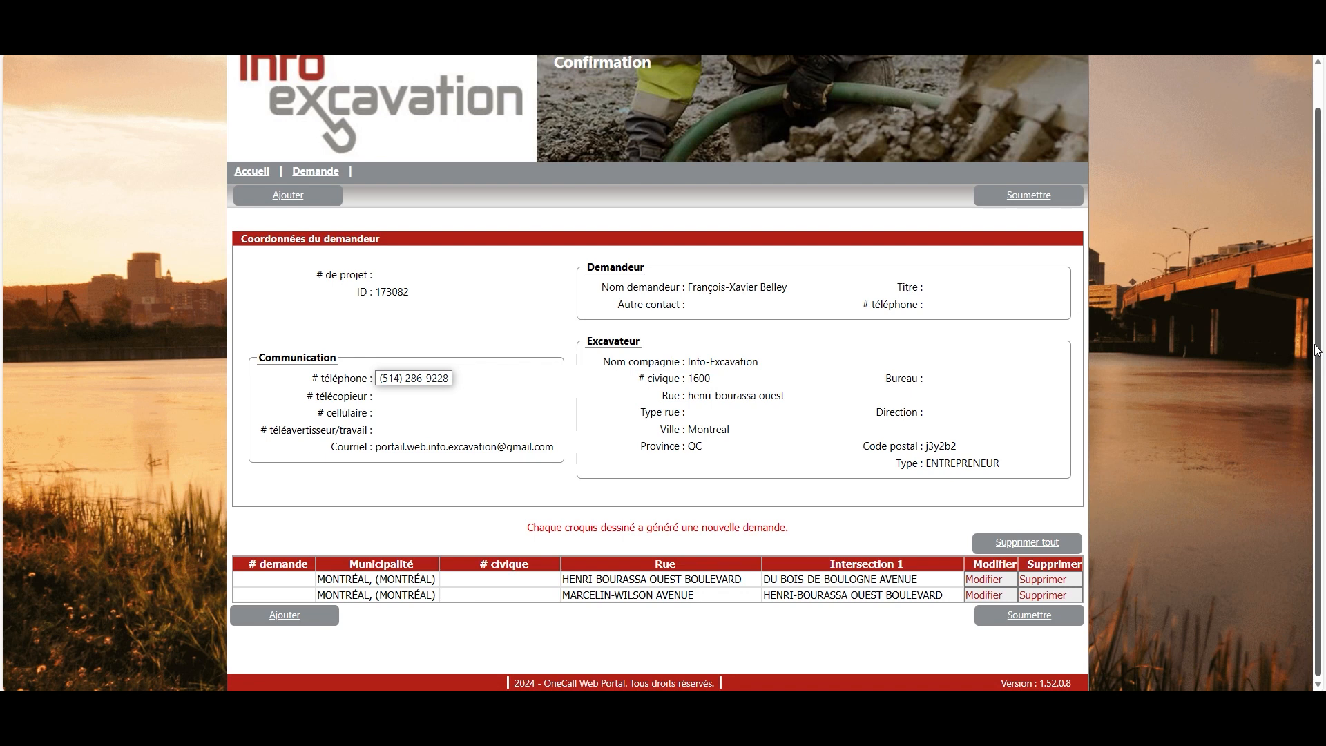
left_click(1041, 624)
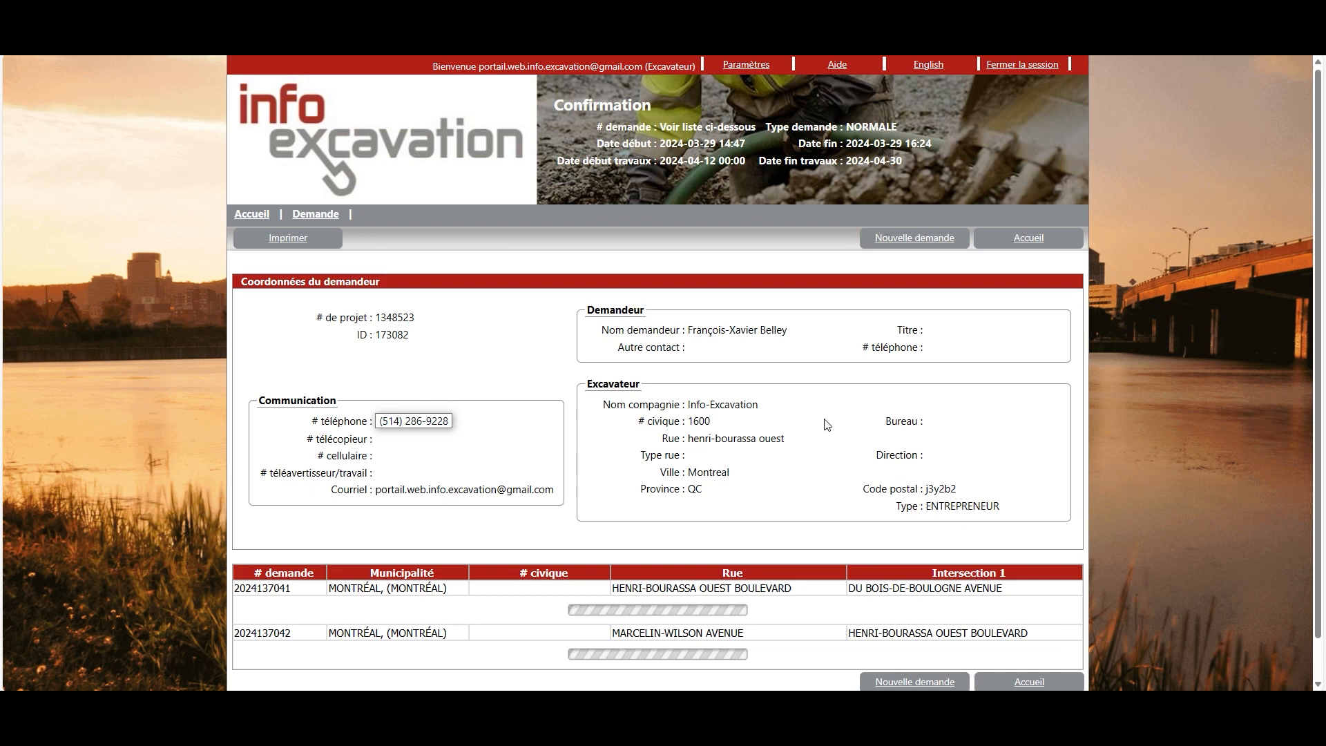
scroll(828, 425, "down", 1)
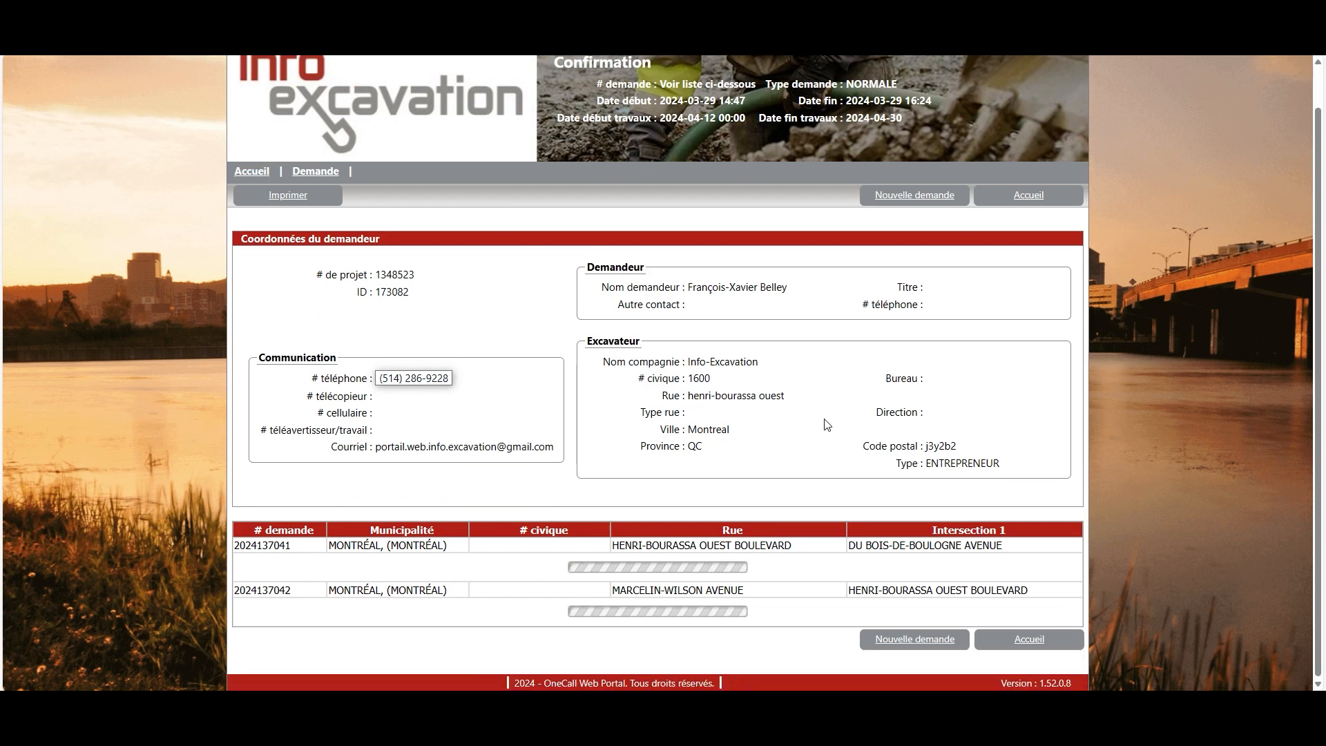